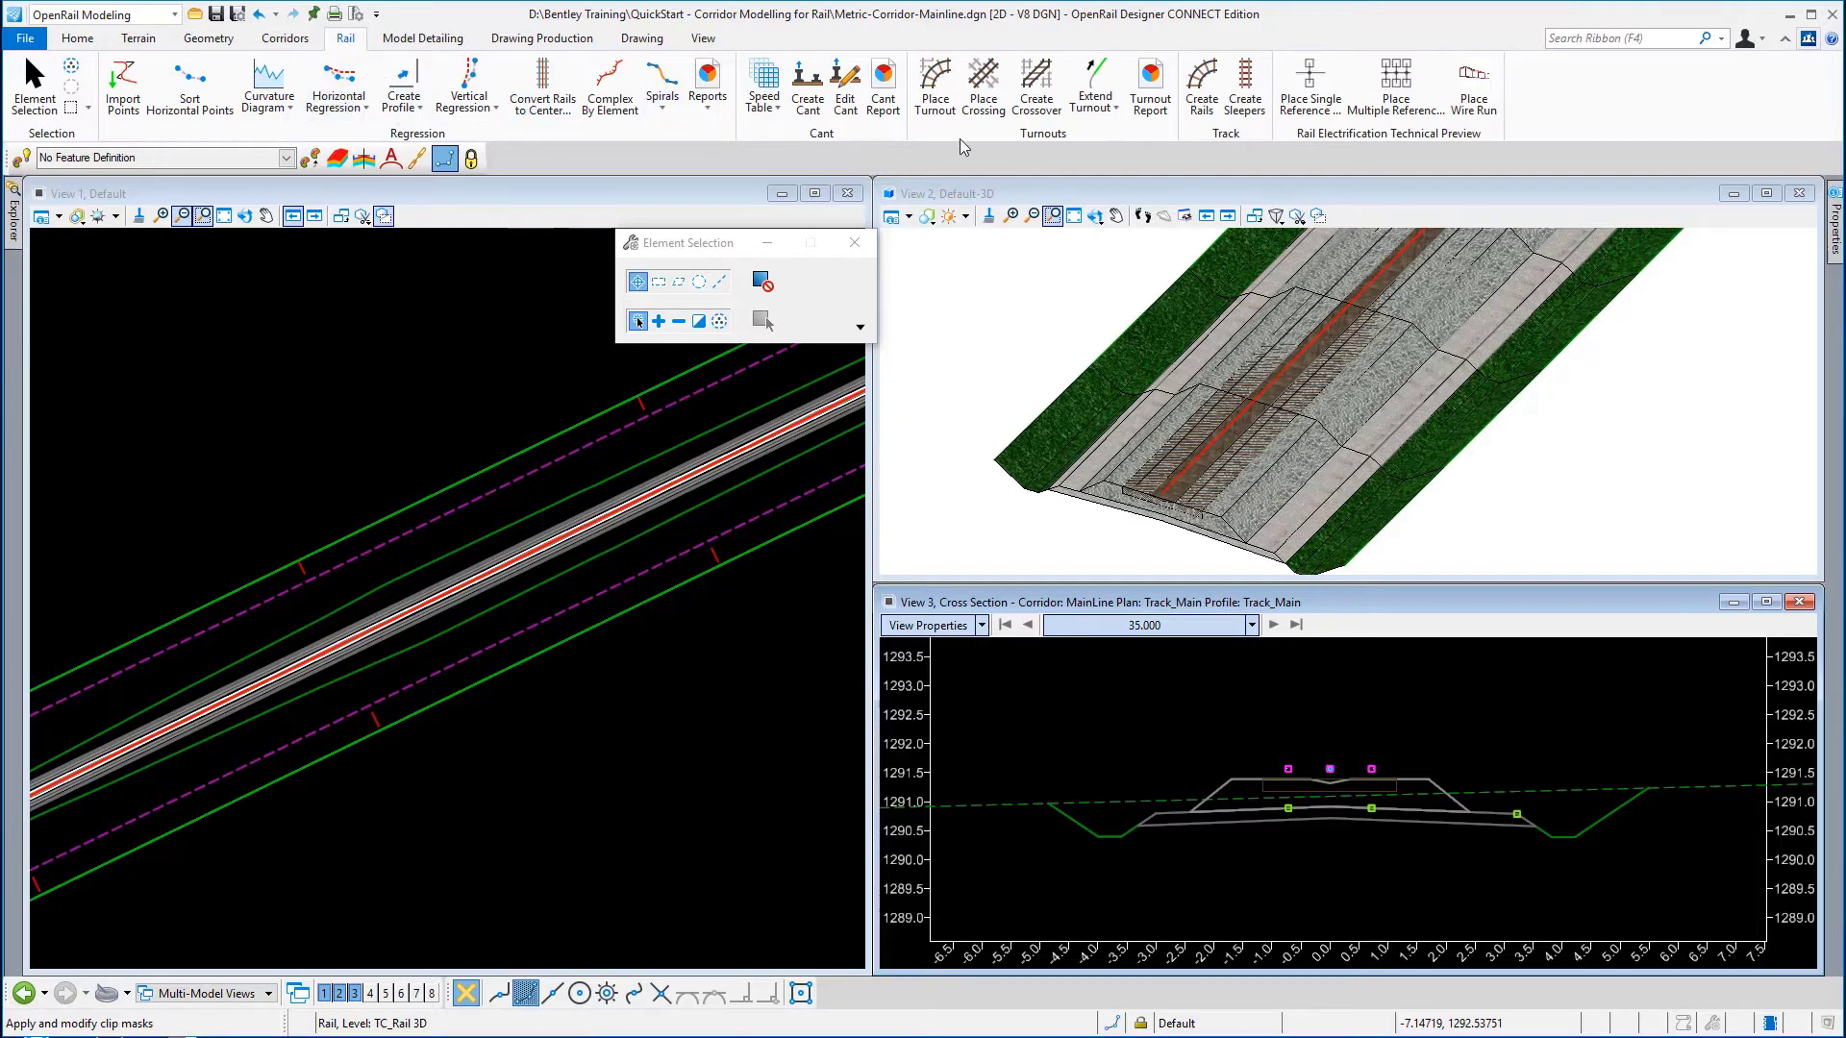
Set up Create Rails with a rail mesh, 0.751 centre offsets for the left and right rails, and the name prefix Rail
left_click(1203, 103)
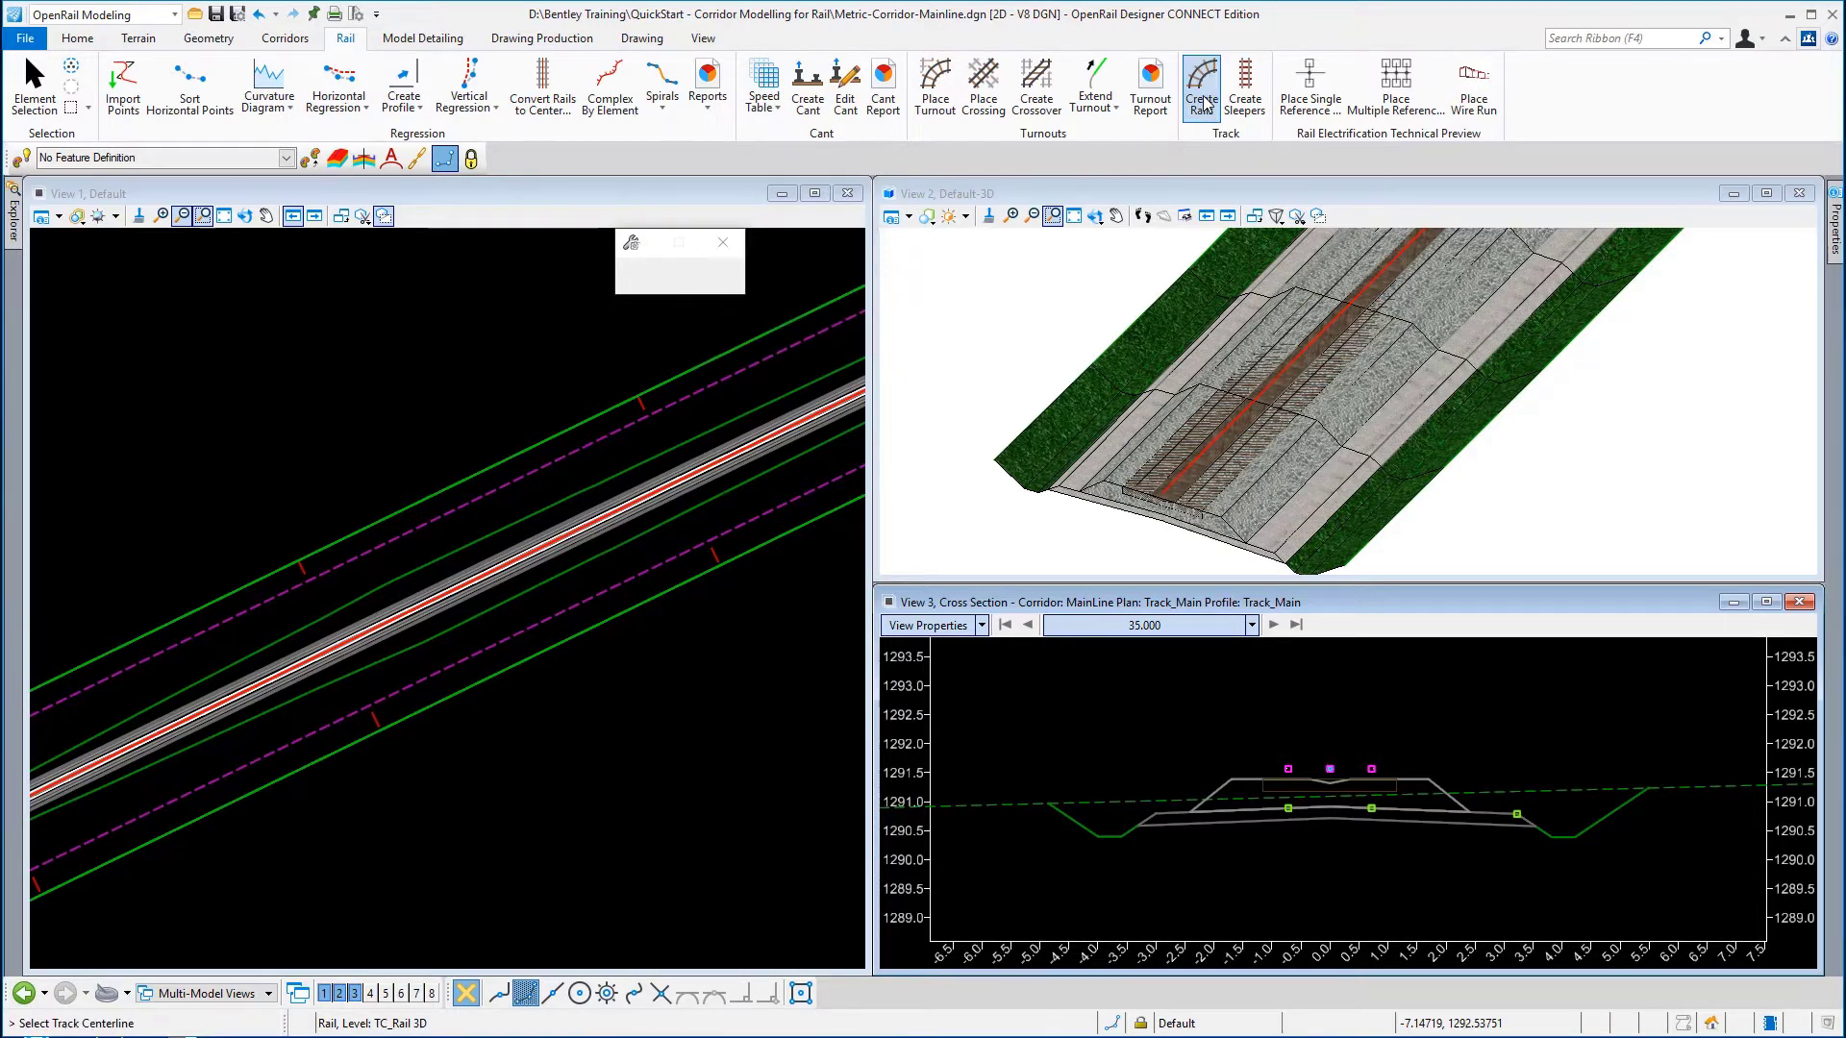
left_click(580, 195)
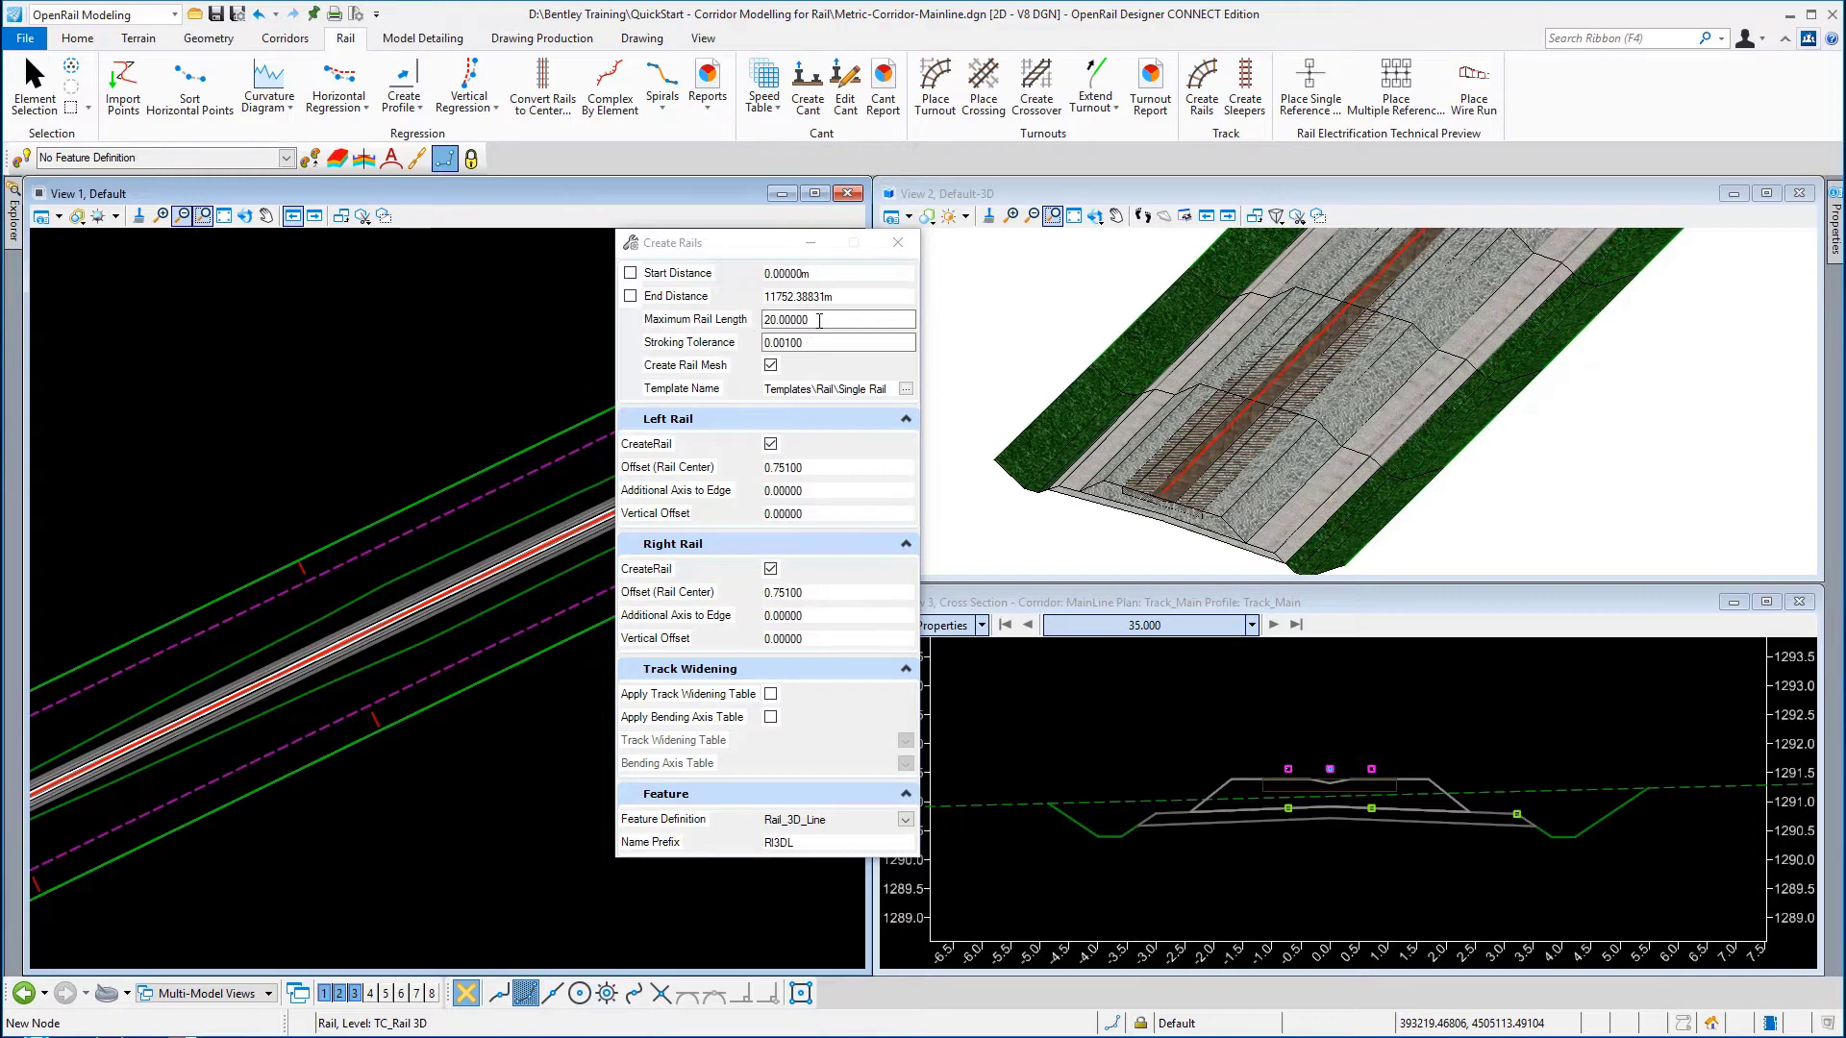
left_click(769, 365)
left_click(816, 468)
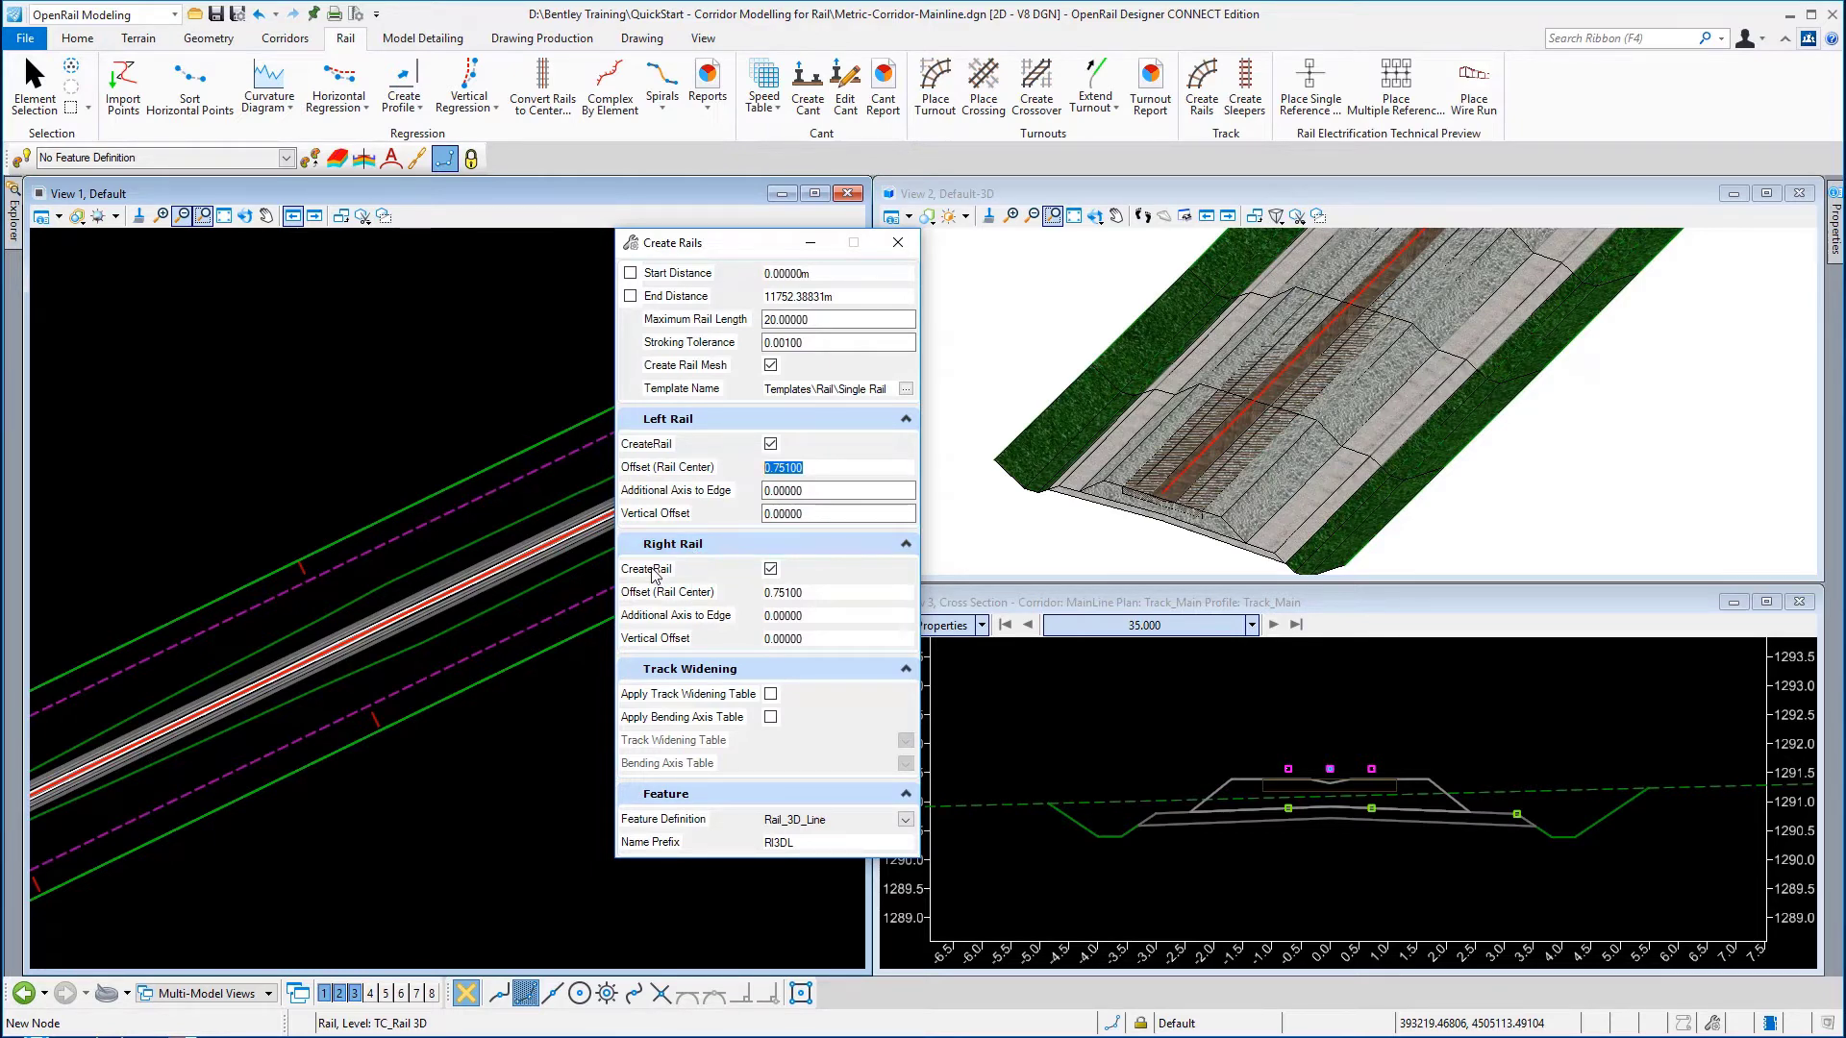
left_click(822, 593)
left_click_drag(822, 593, 754, 598)
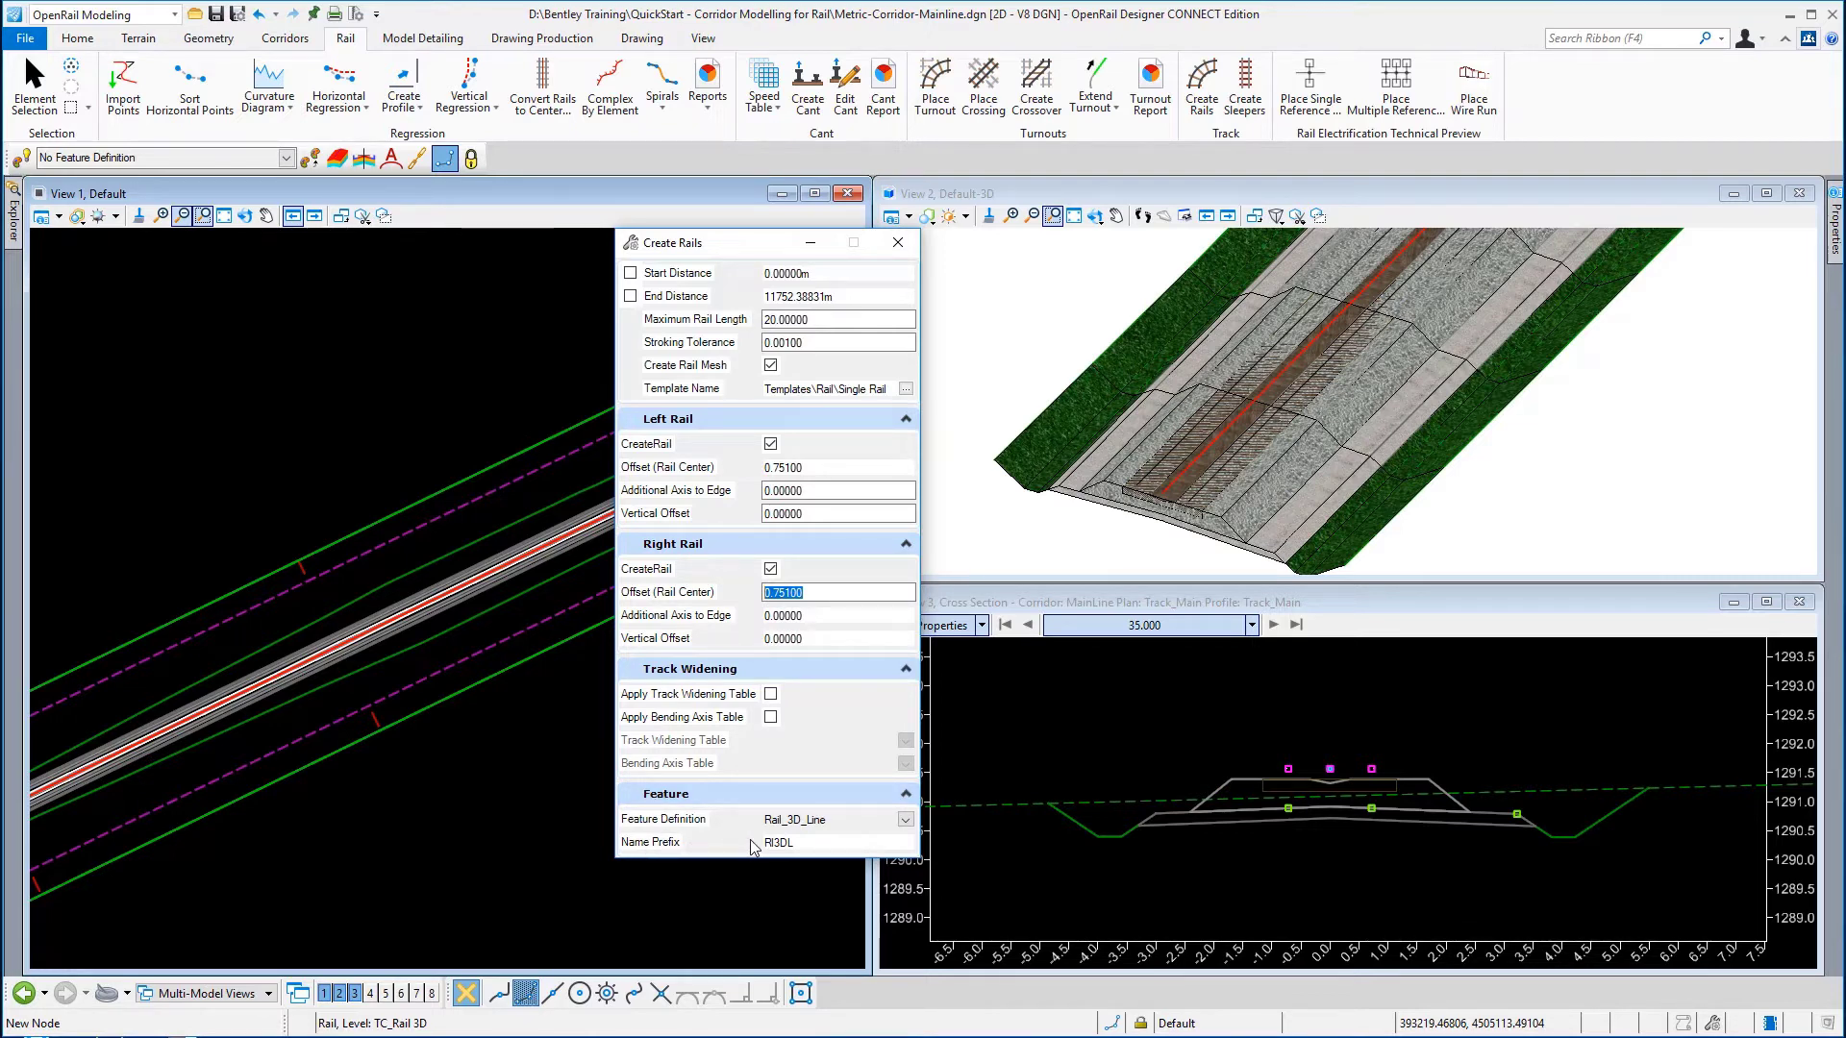
left_click(815, 846)
type("Rail")
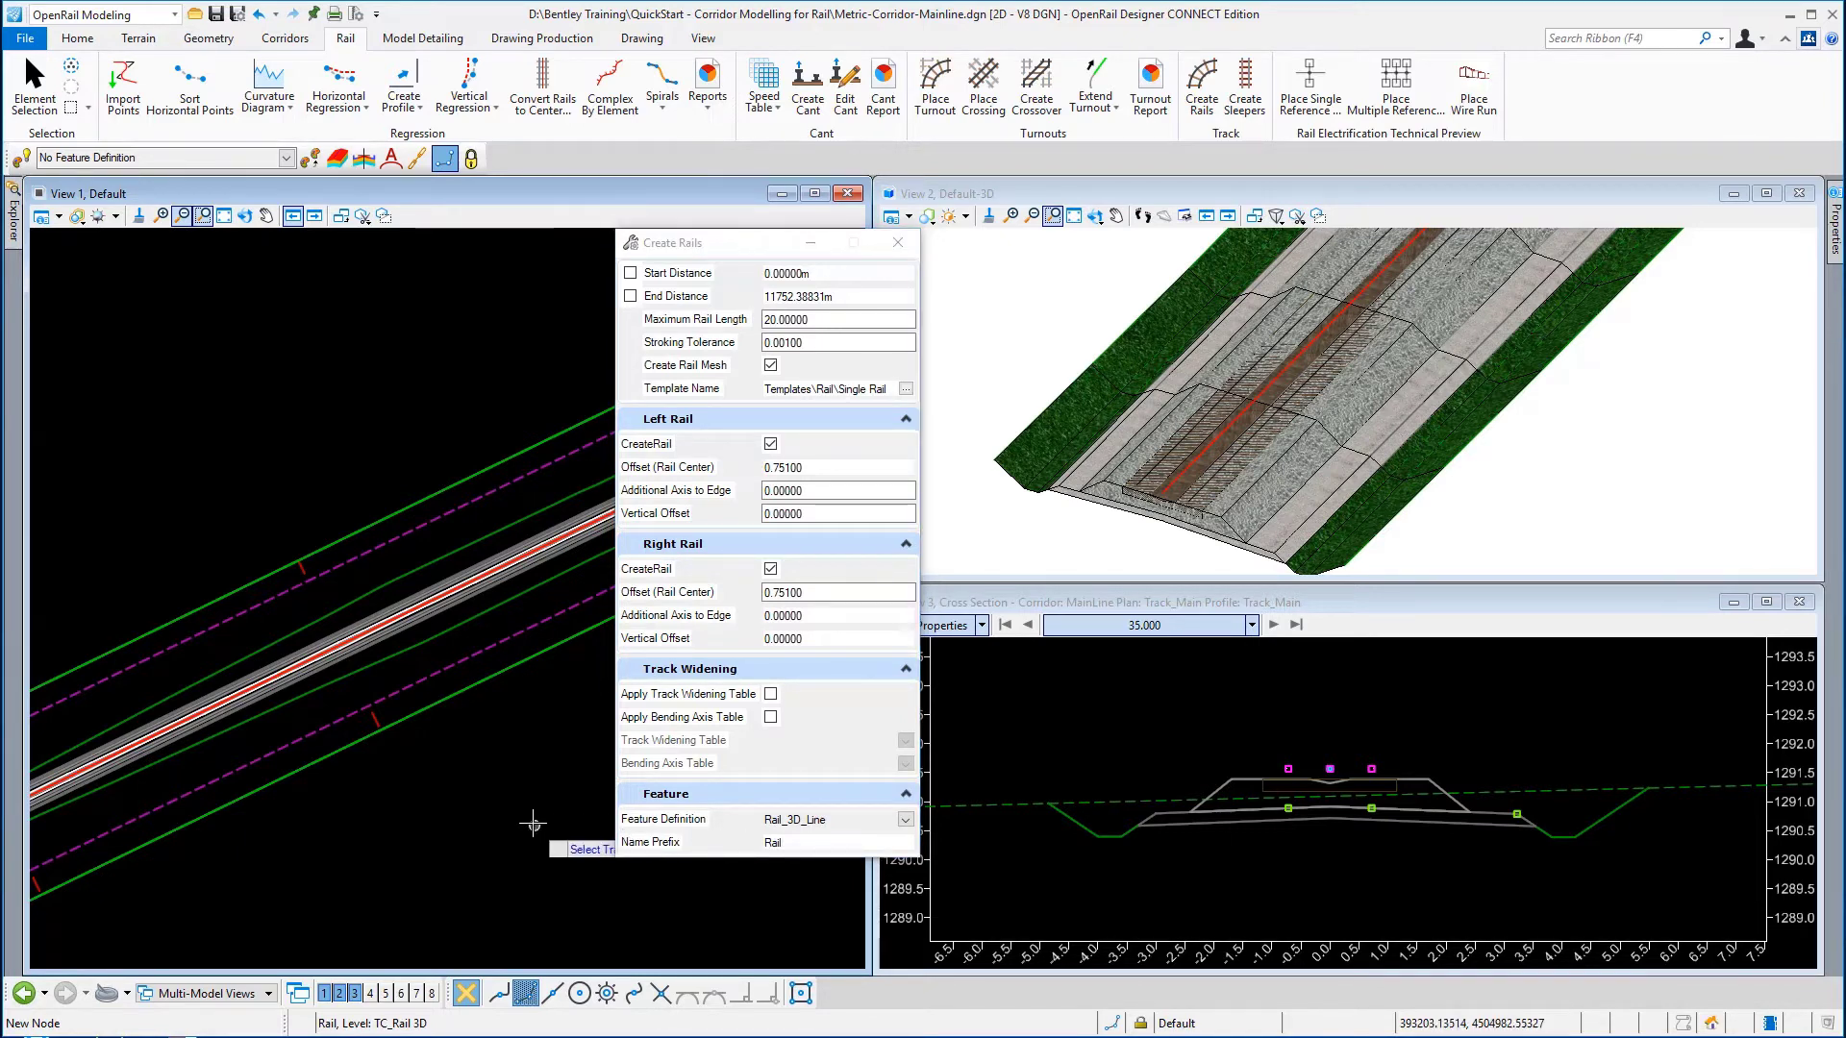
Create the rails along the main track centerline using its active profile and Cant1, locked to the track's start and end
left_click(437, 597)
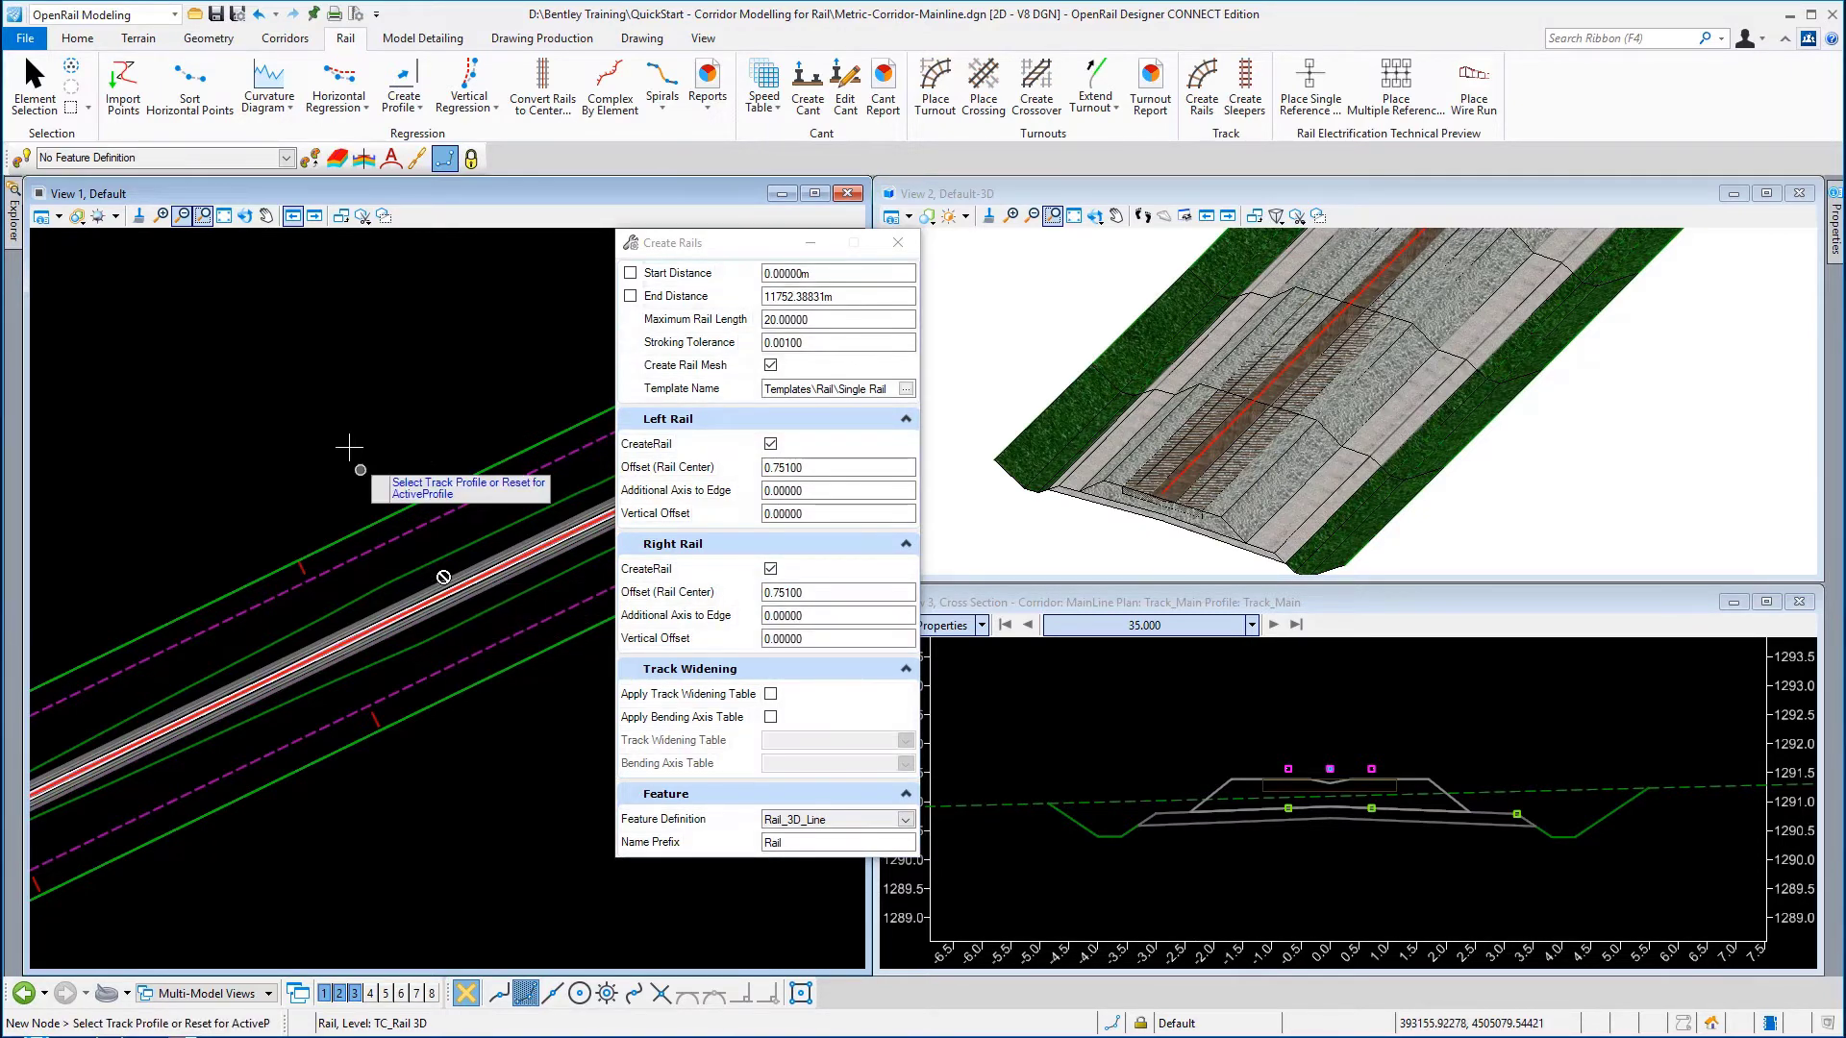
right_click(327, 381)
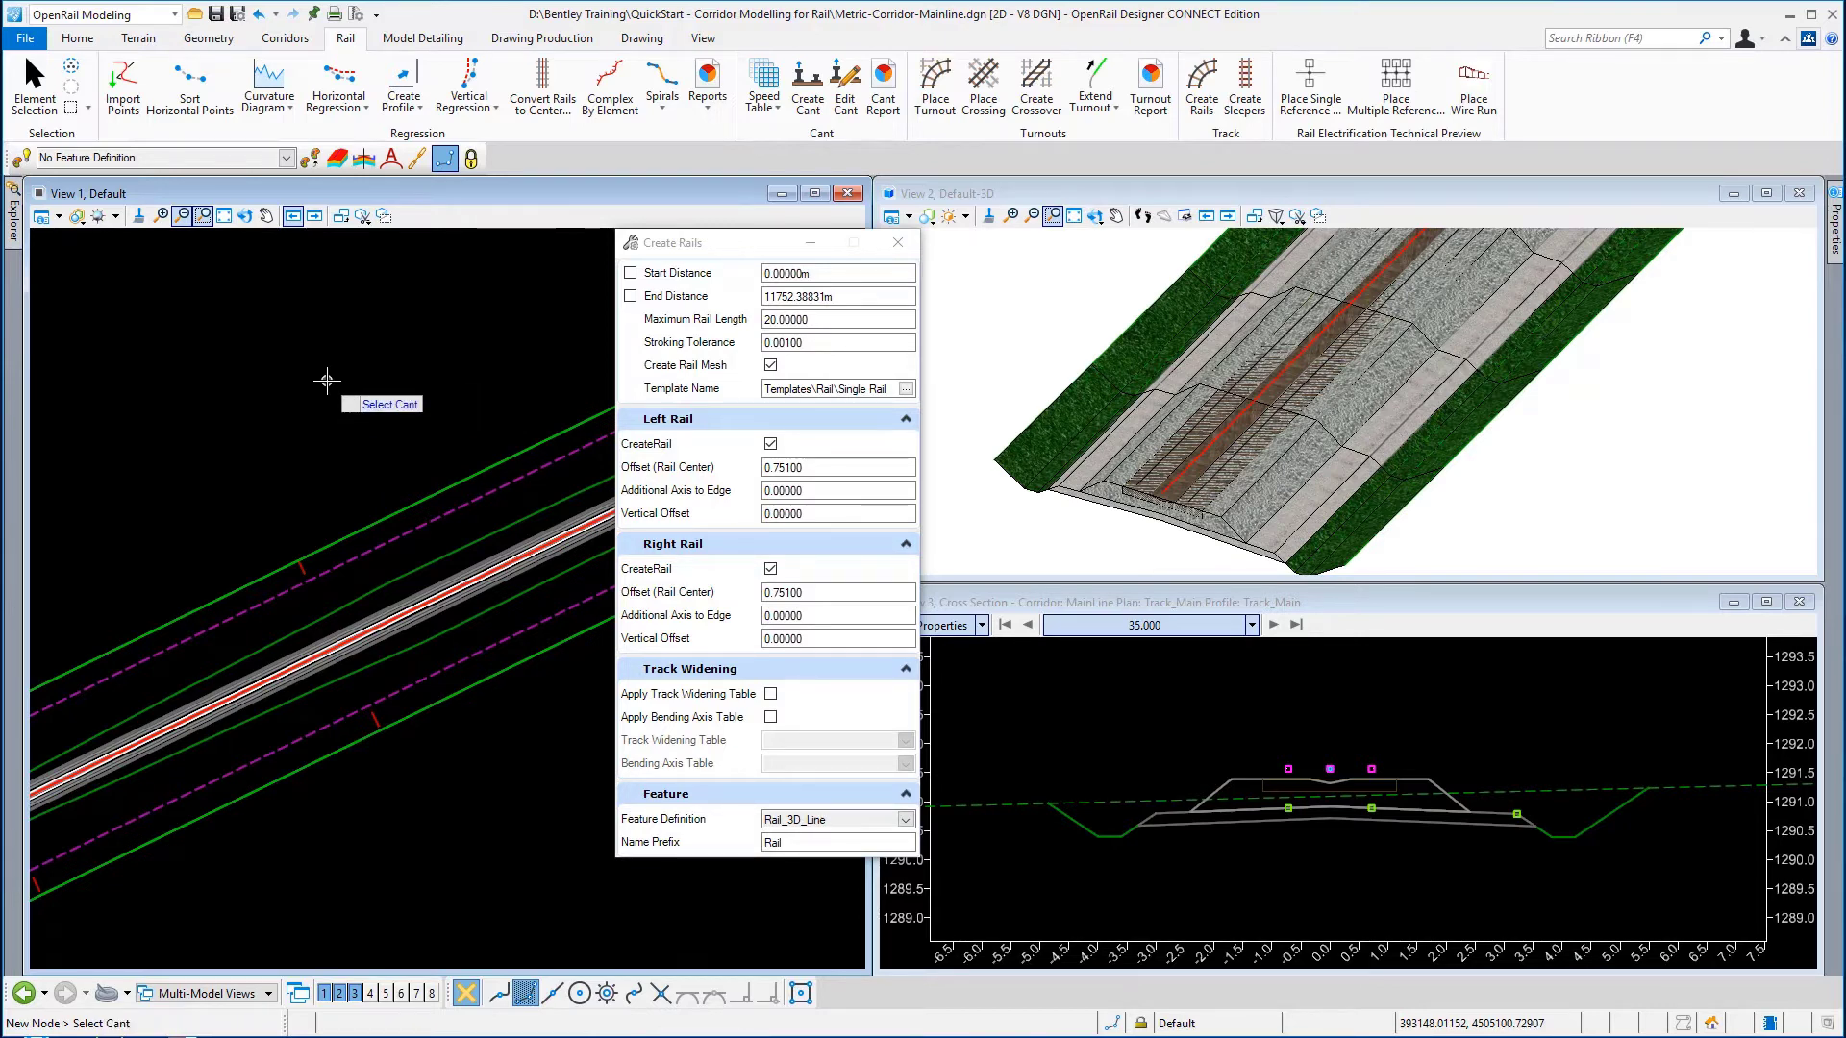
left_click(401, 507)
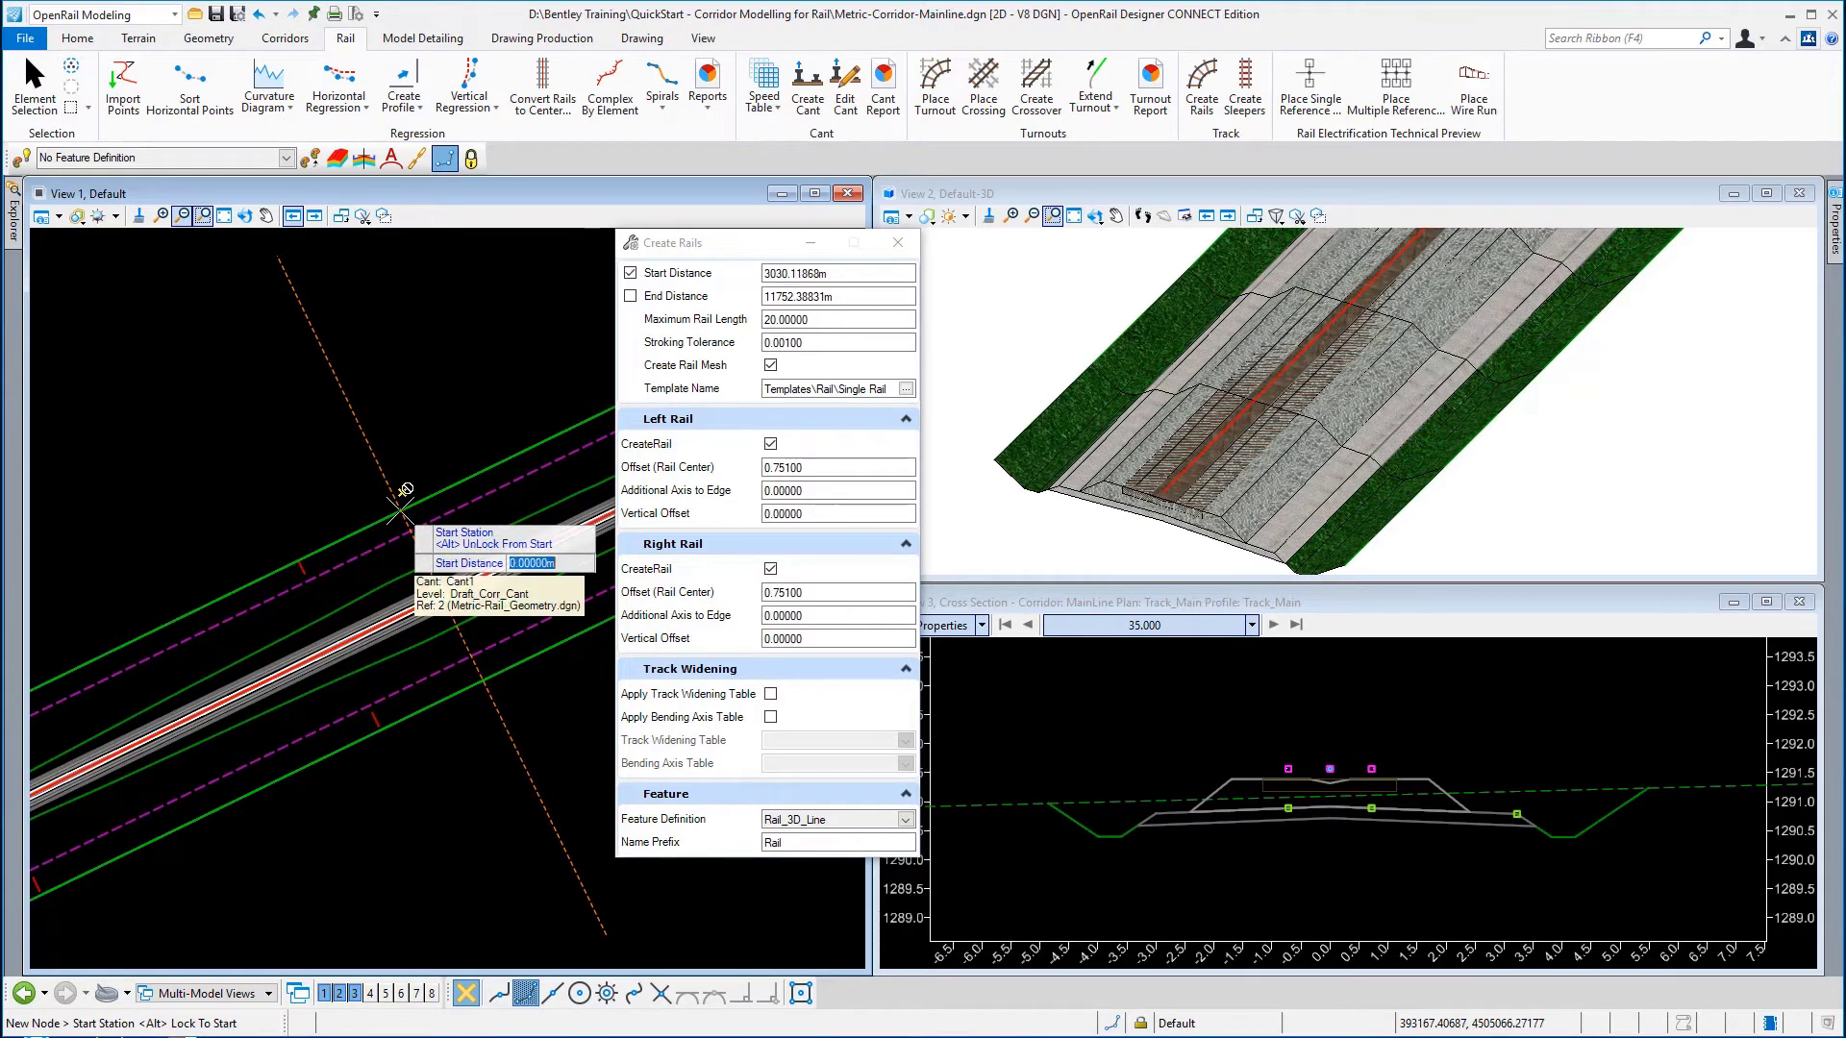
key("alt")
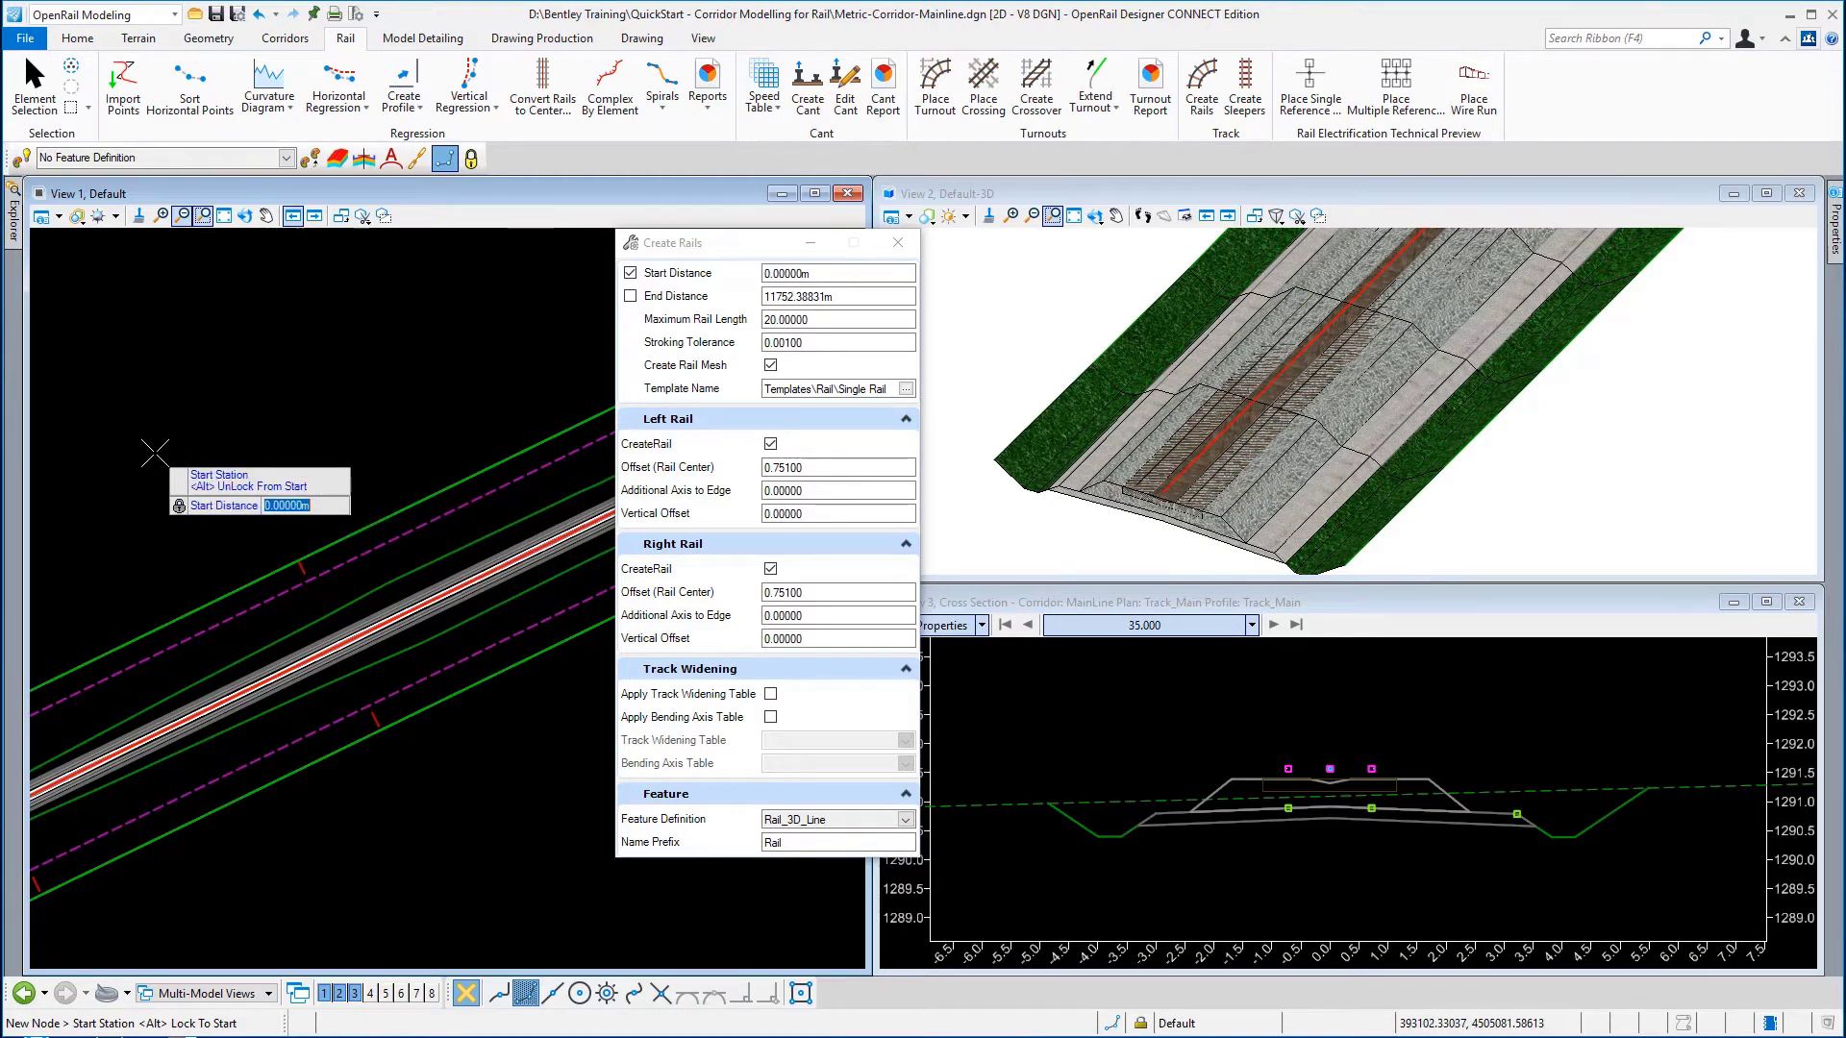
left_click(154, 453)
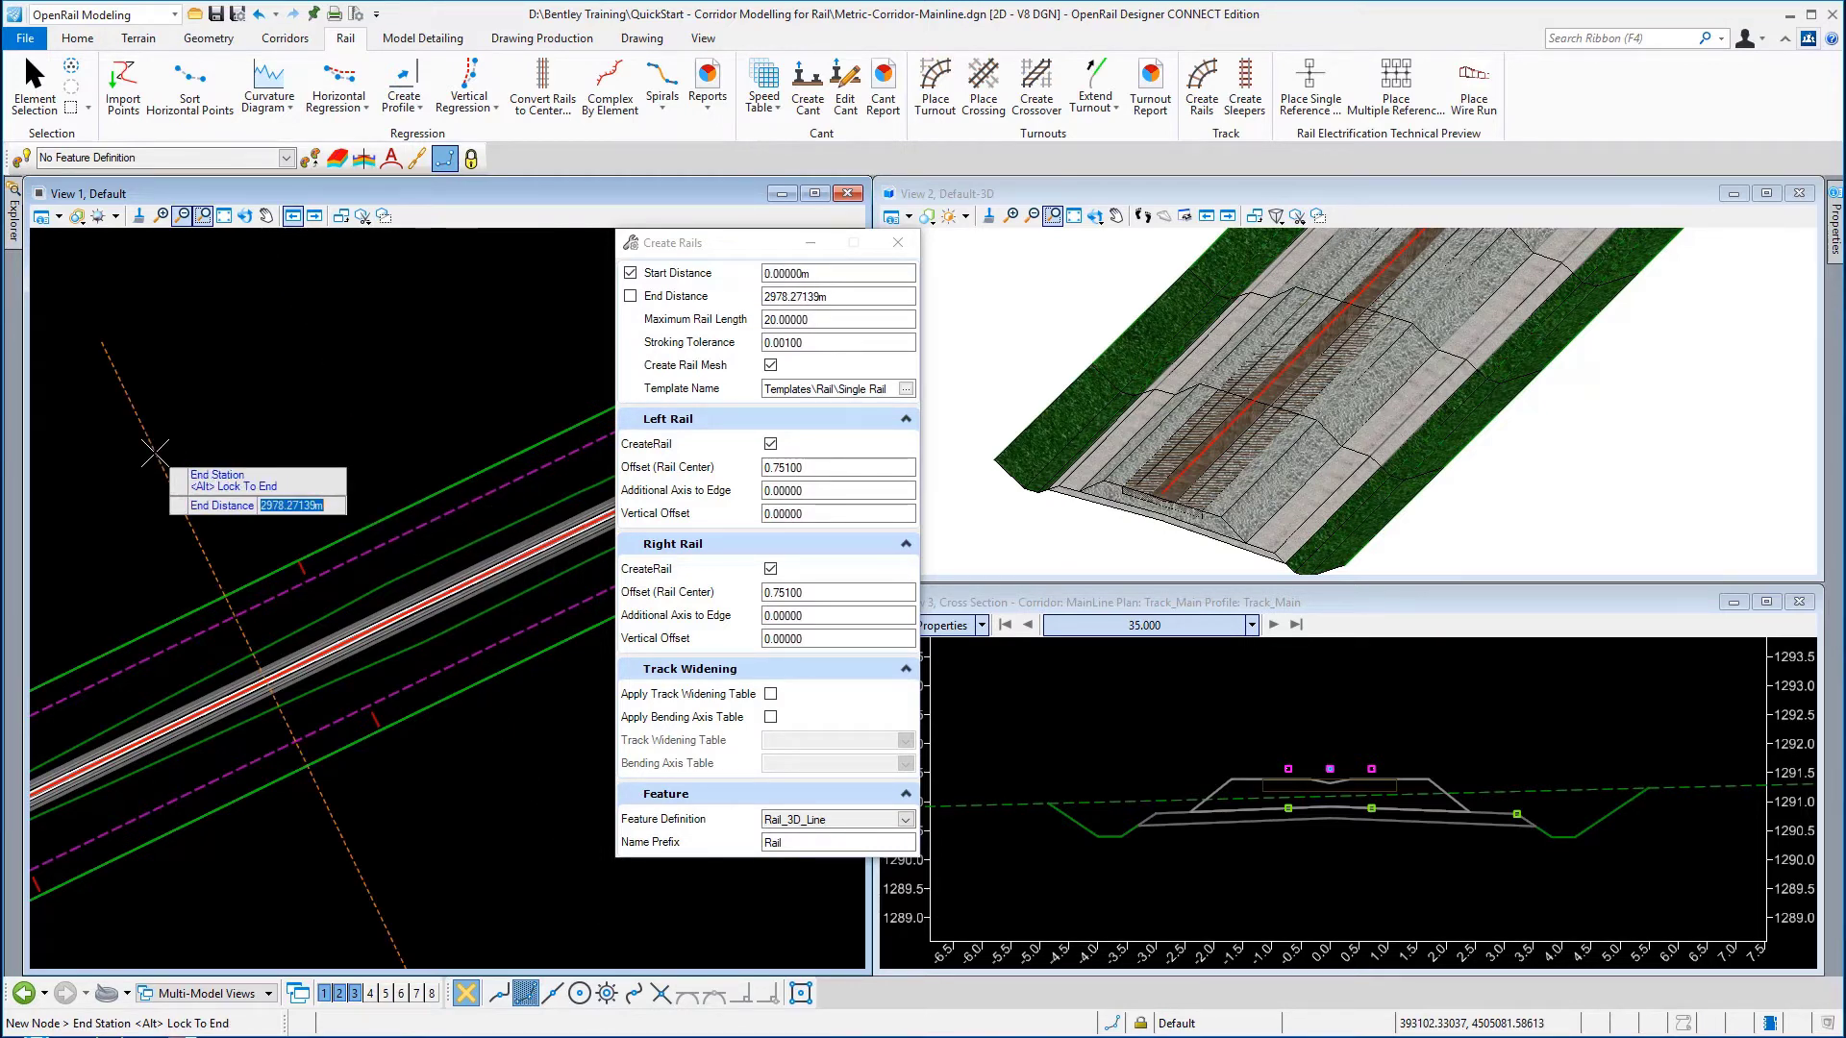
key("alt")
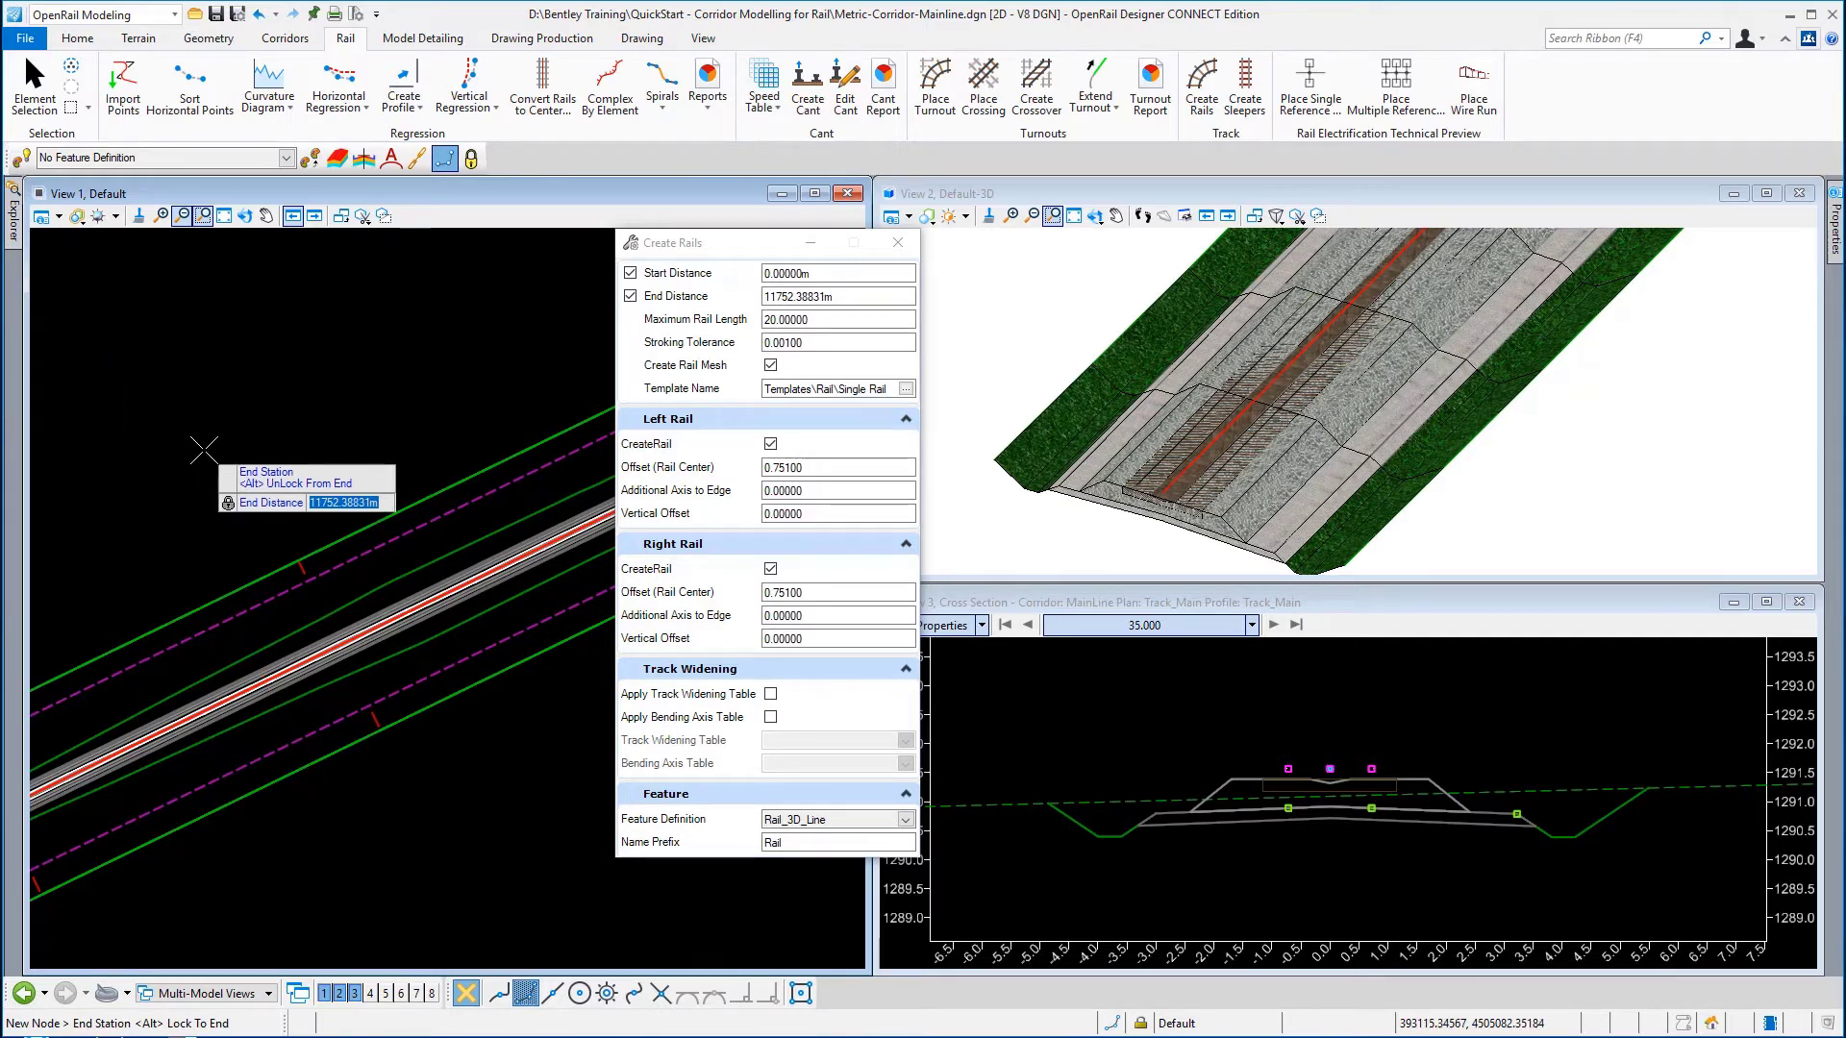
left_click(203, 449)
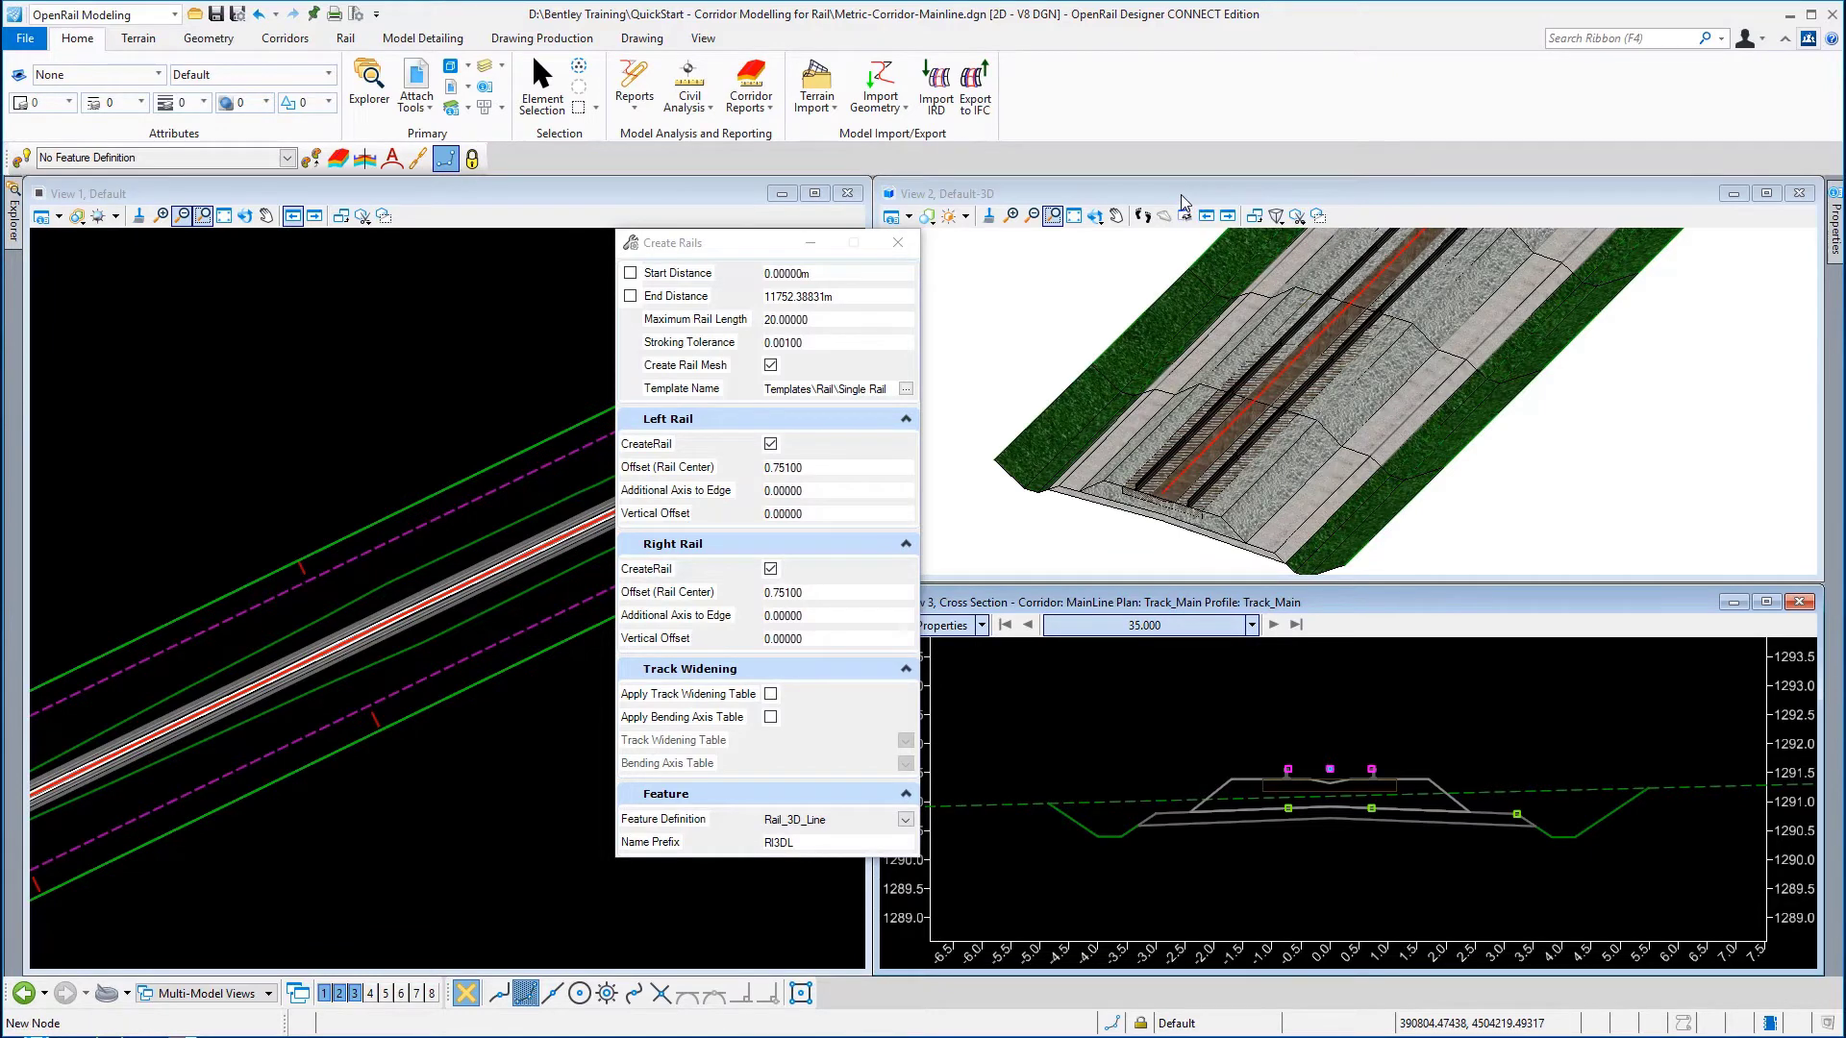
Examine the new rails up close at the corridor's end in the 3D view and in the cross section at station 35
left_click(1090, 218)
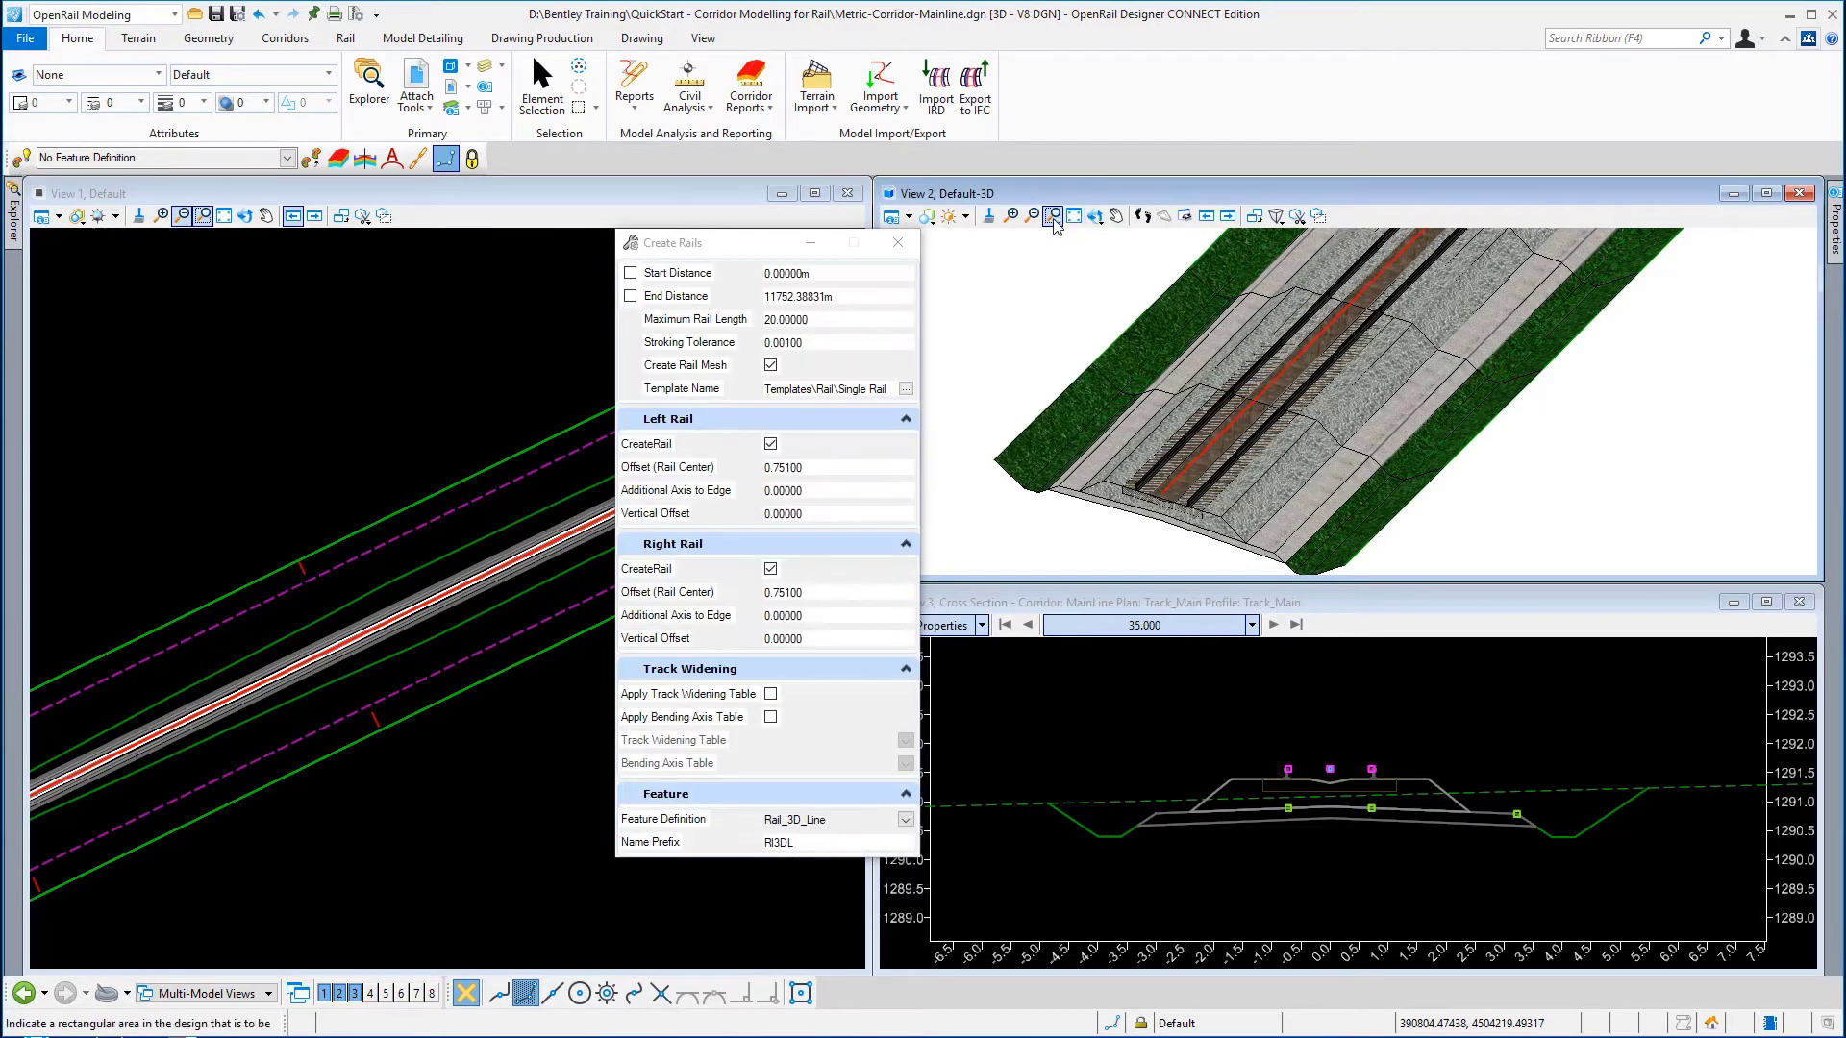
left_click(1054, 221)
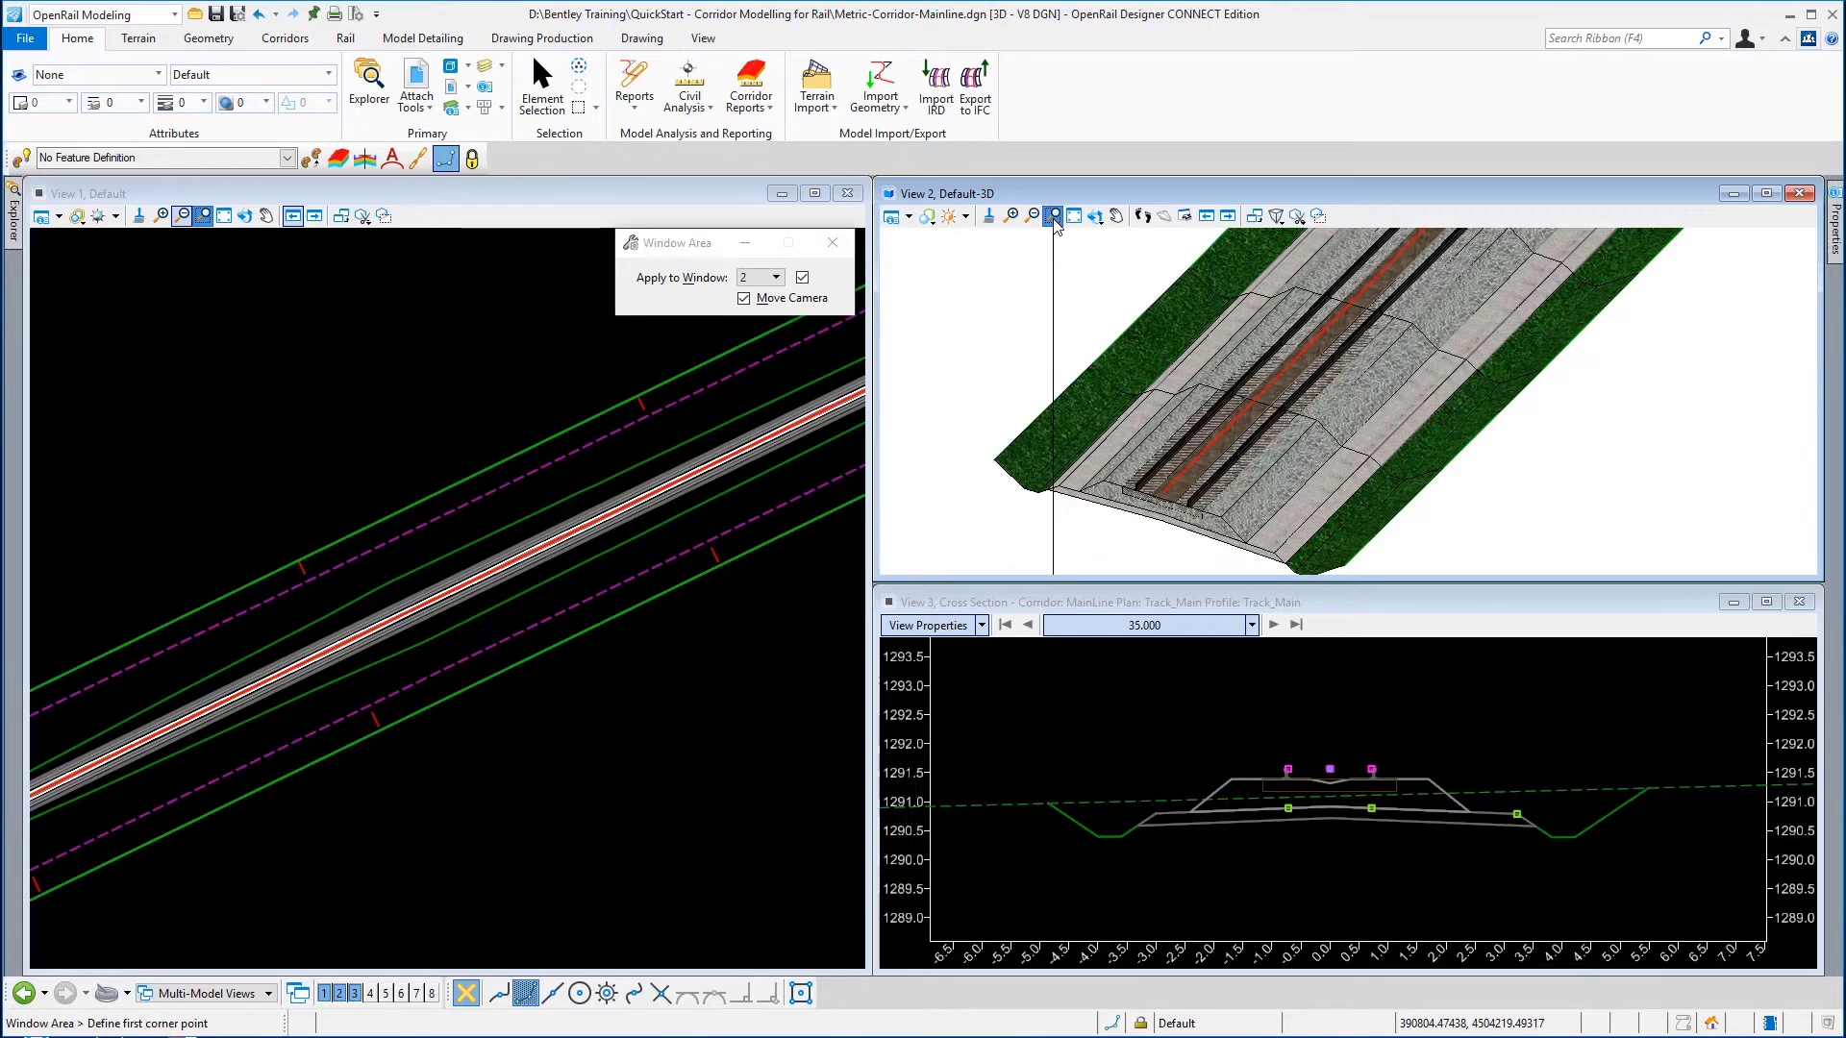
left_click(1097, 447)
left_click(1189, 527)
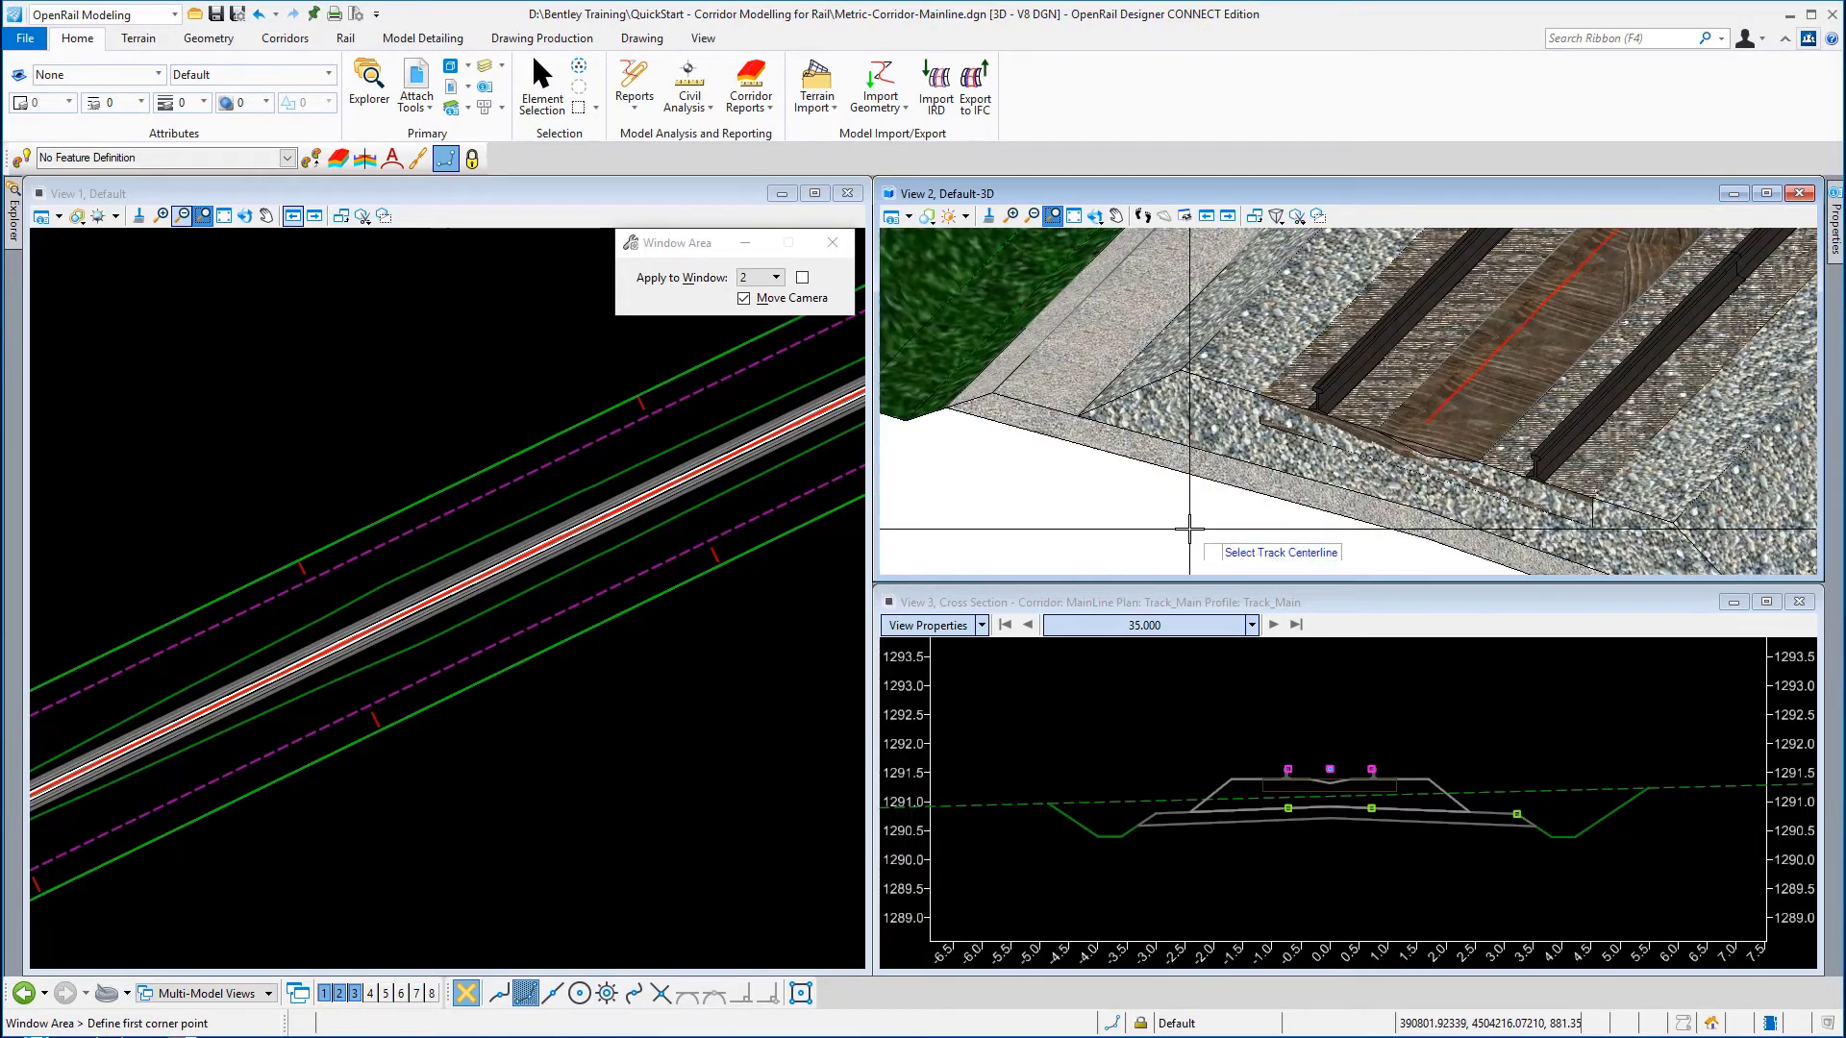
right_click(1288, 524)
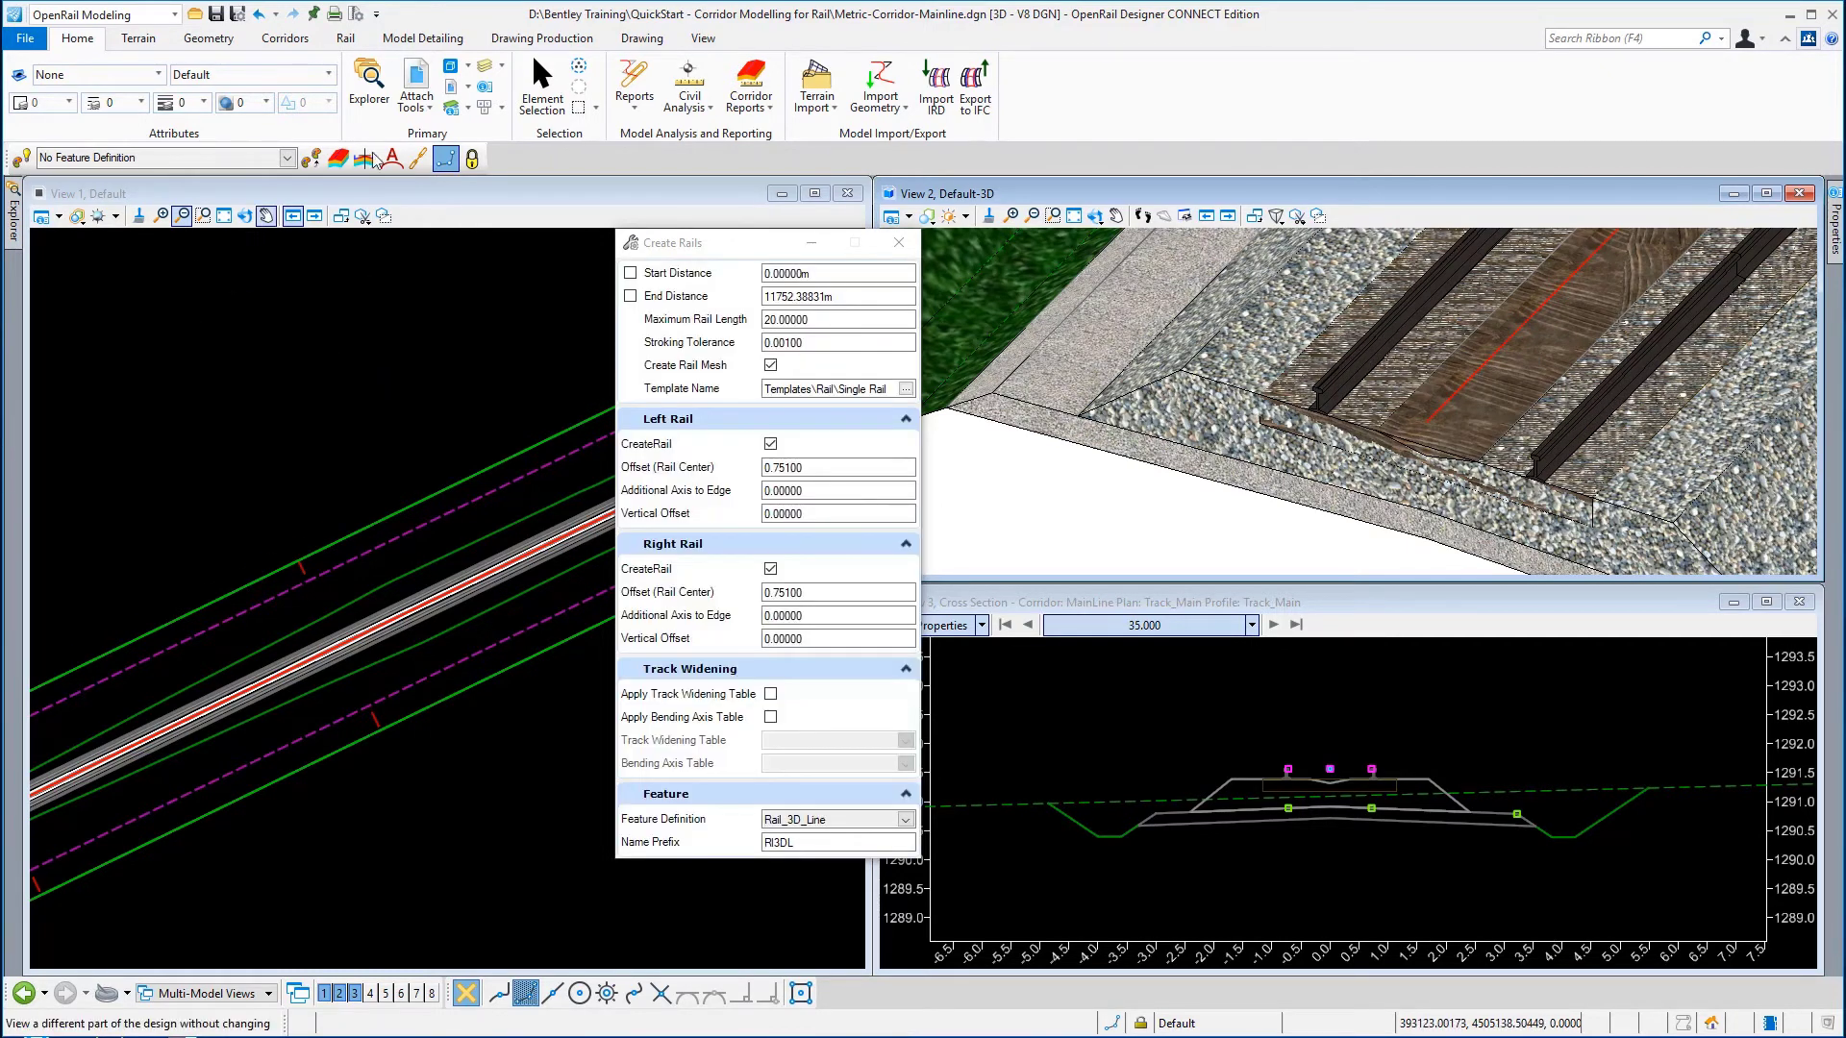
left_click(542, 91)
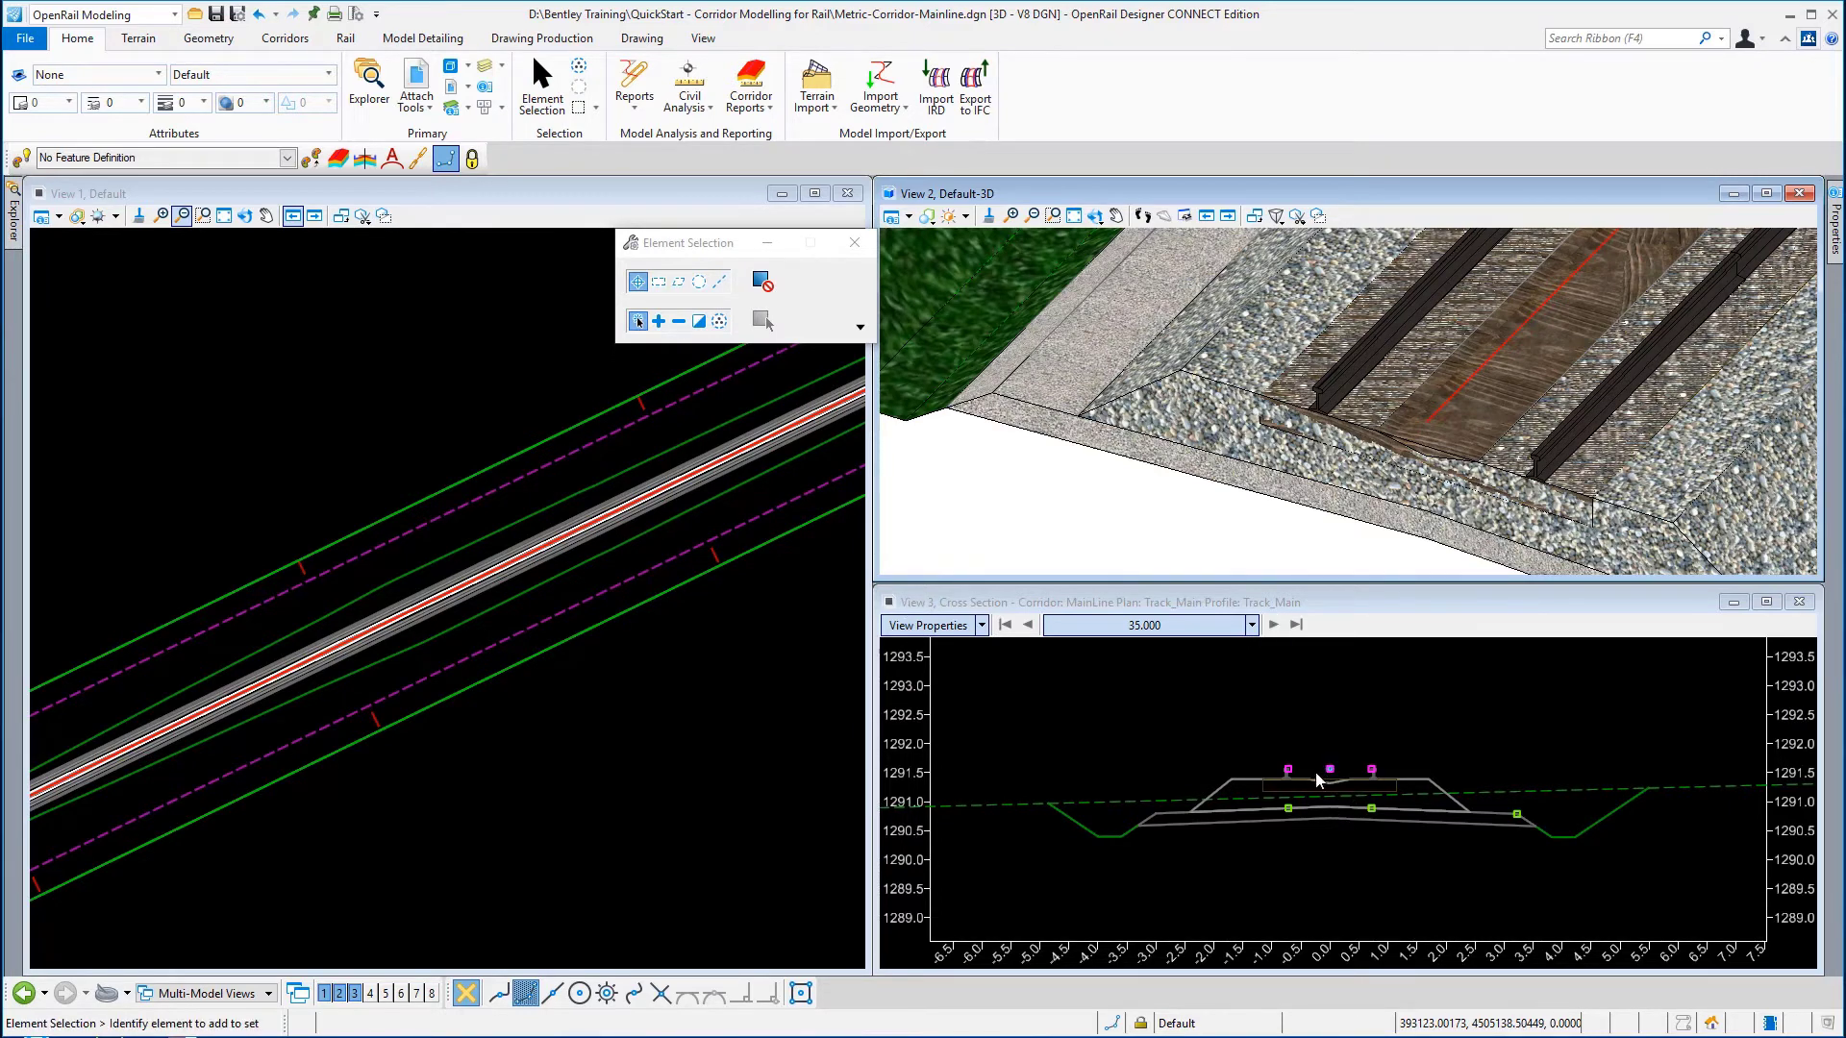
scroll(1349, 792, "up", 5)
scroll(1317, 780, "up", 1)
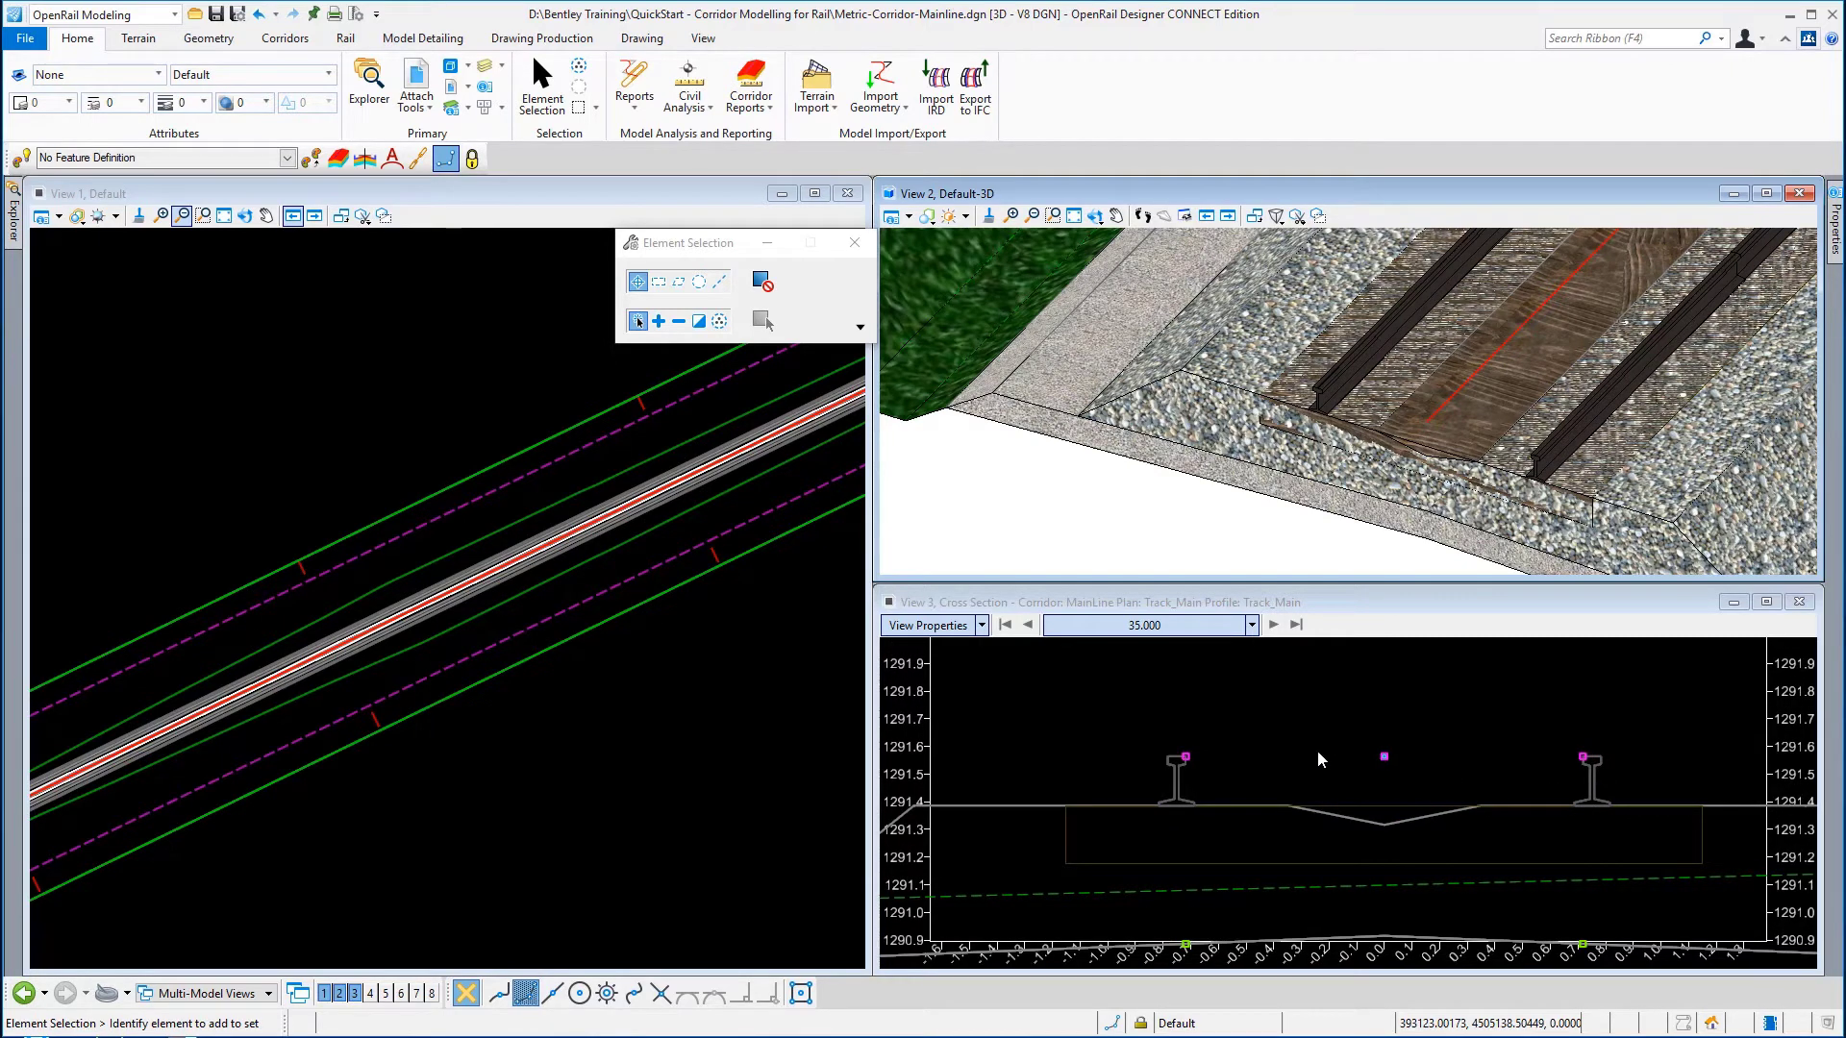
scroll(1319, 759, "down", 3)
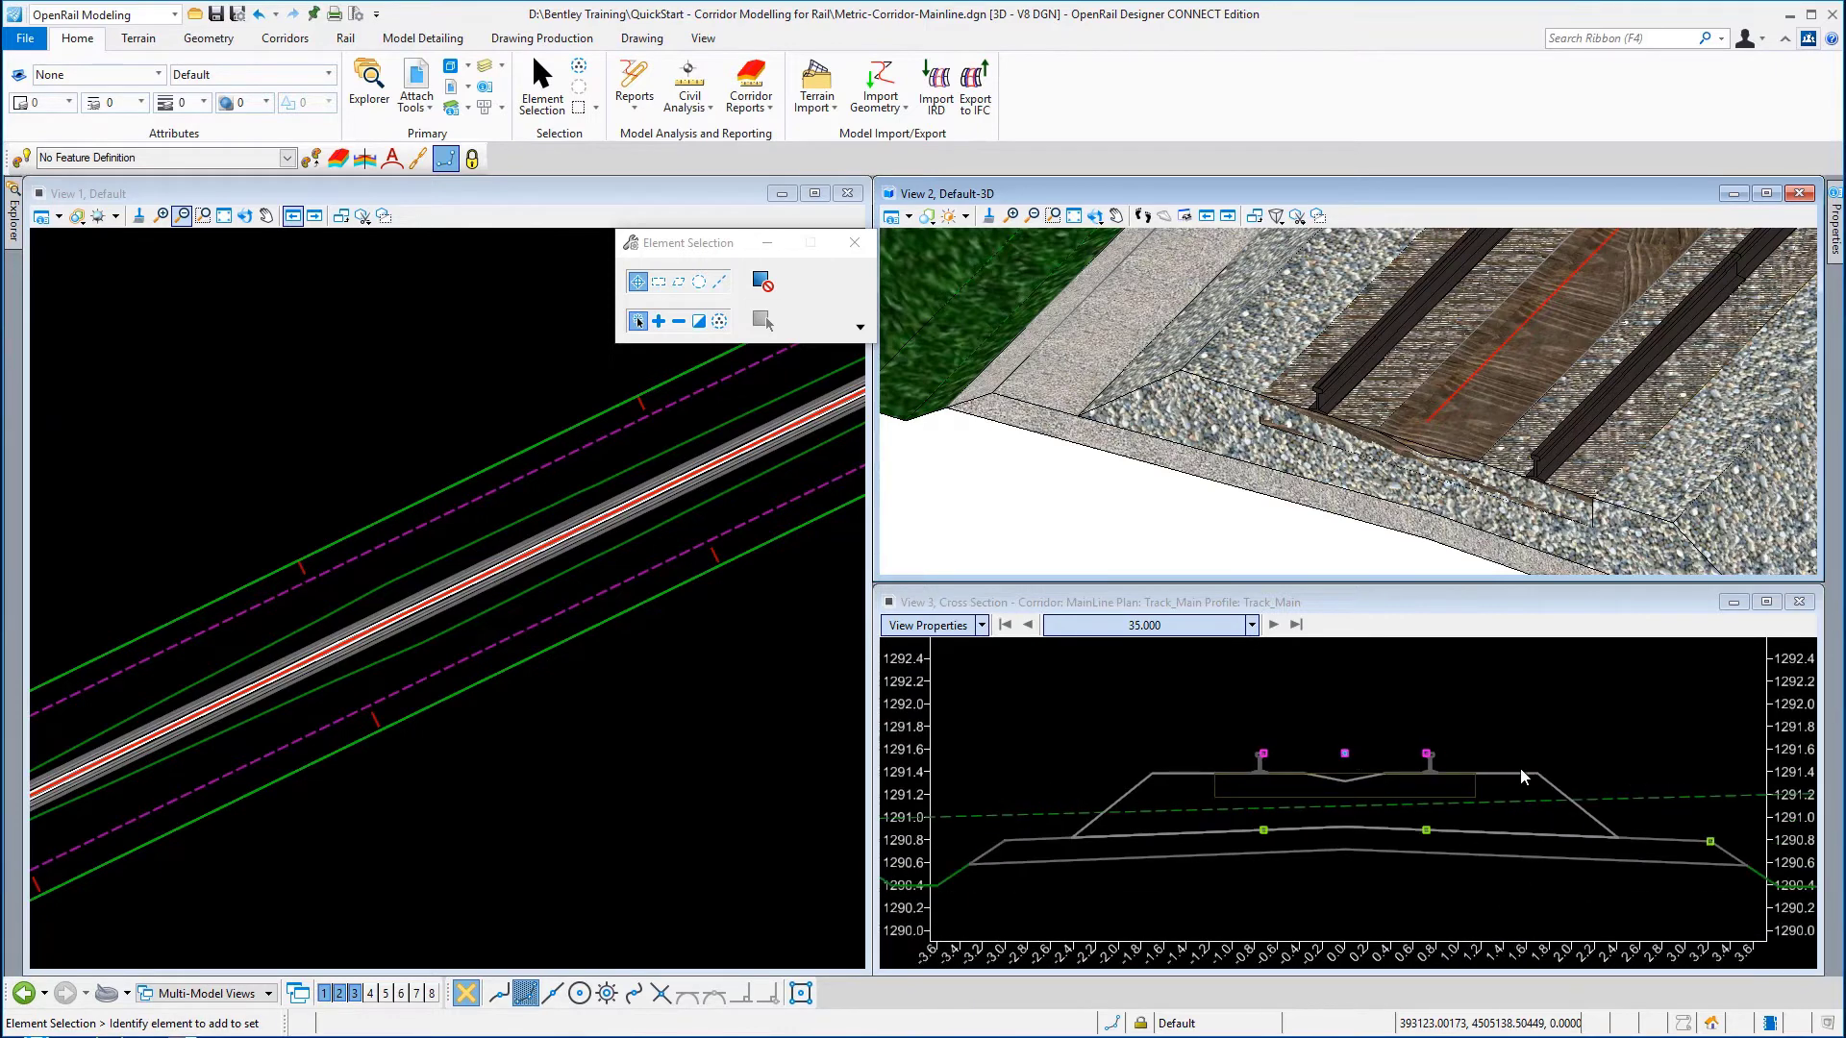
scroll(1522, 776, "down", 1)
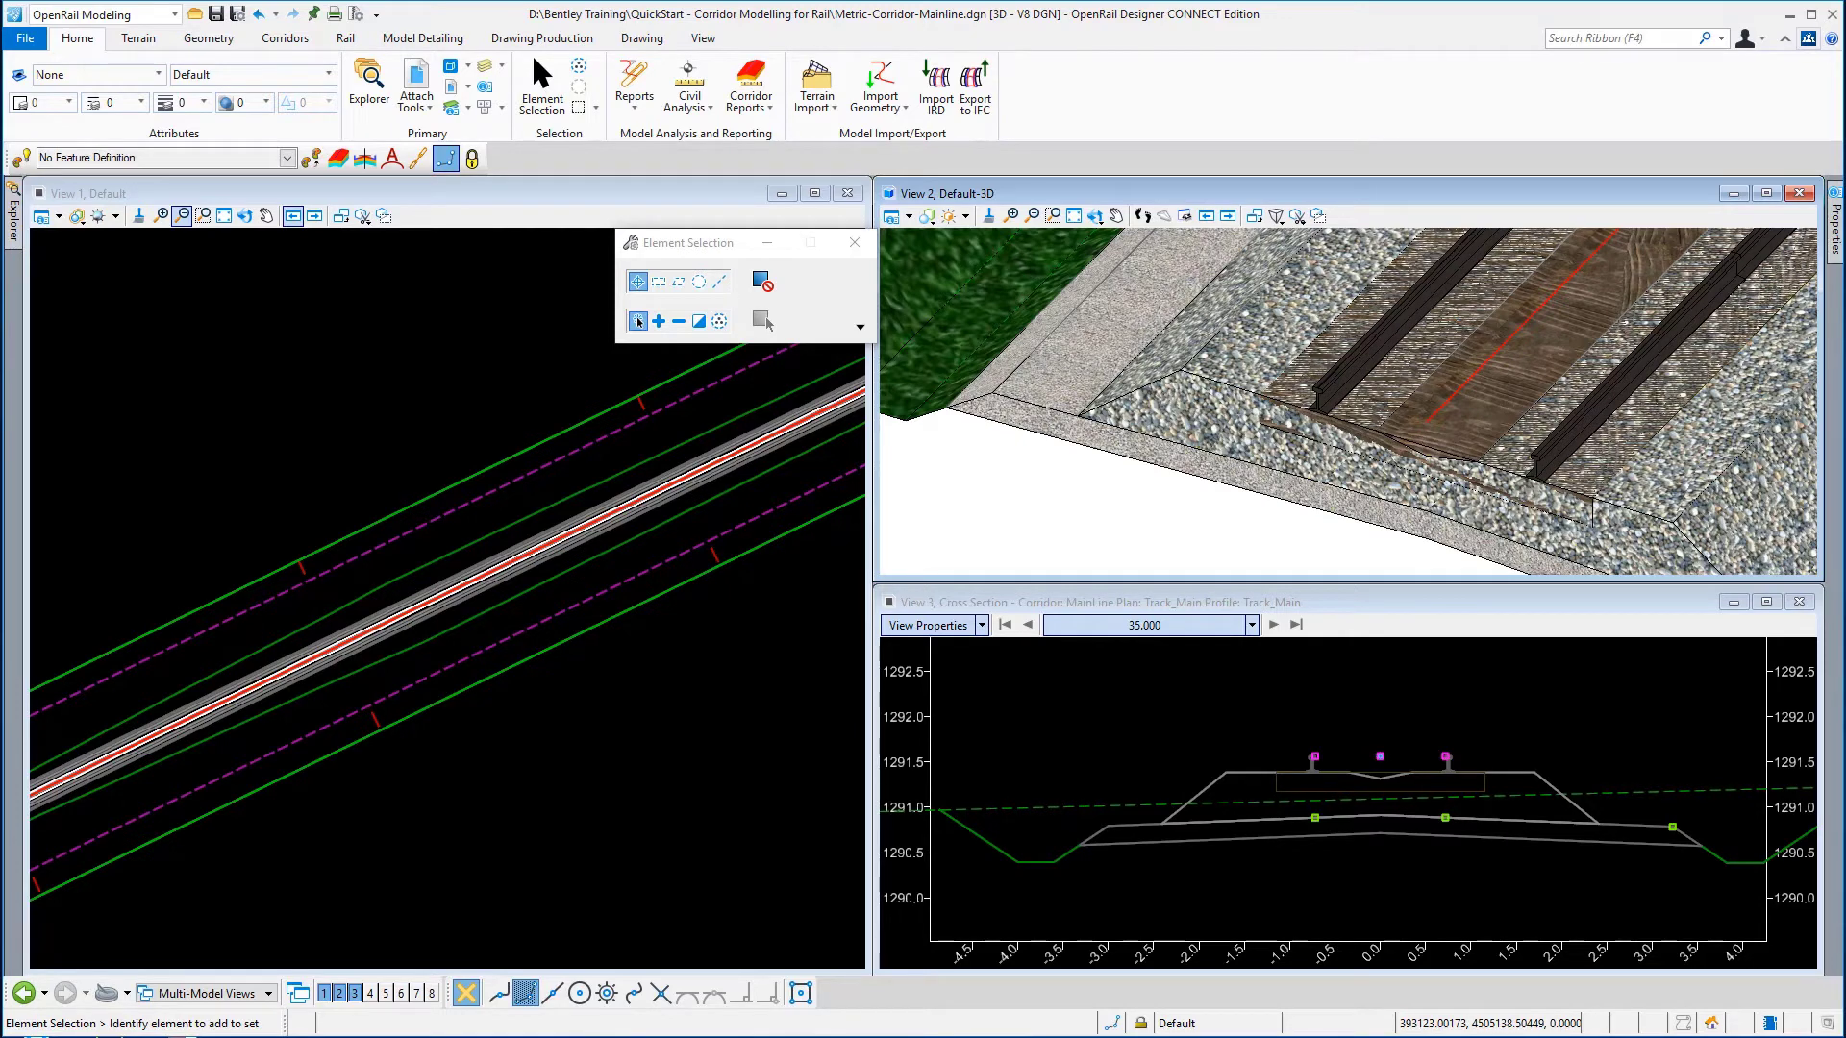
Set up Create Sleepers with length 2.3, width 0.2, thickness 0.21, spacing 0.6, and the start and end distances fixed
left_click(345, 39)
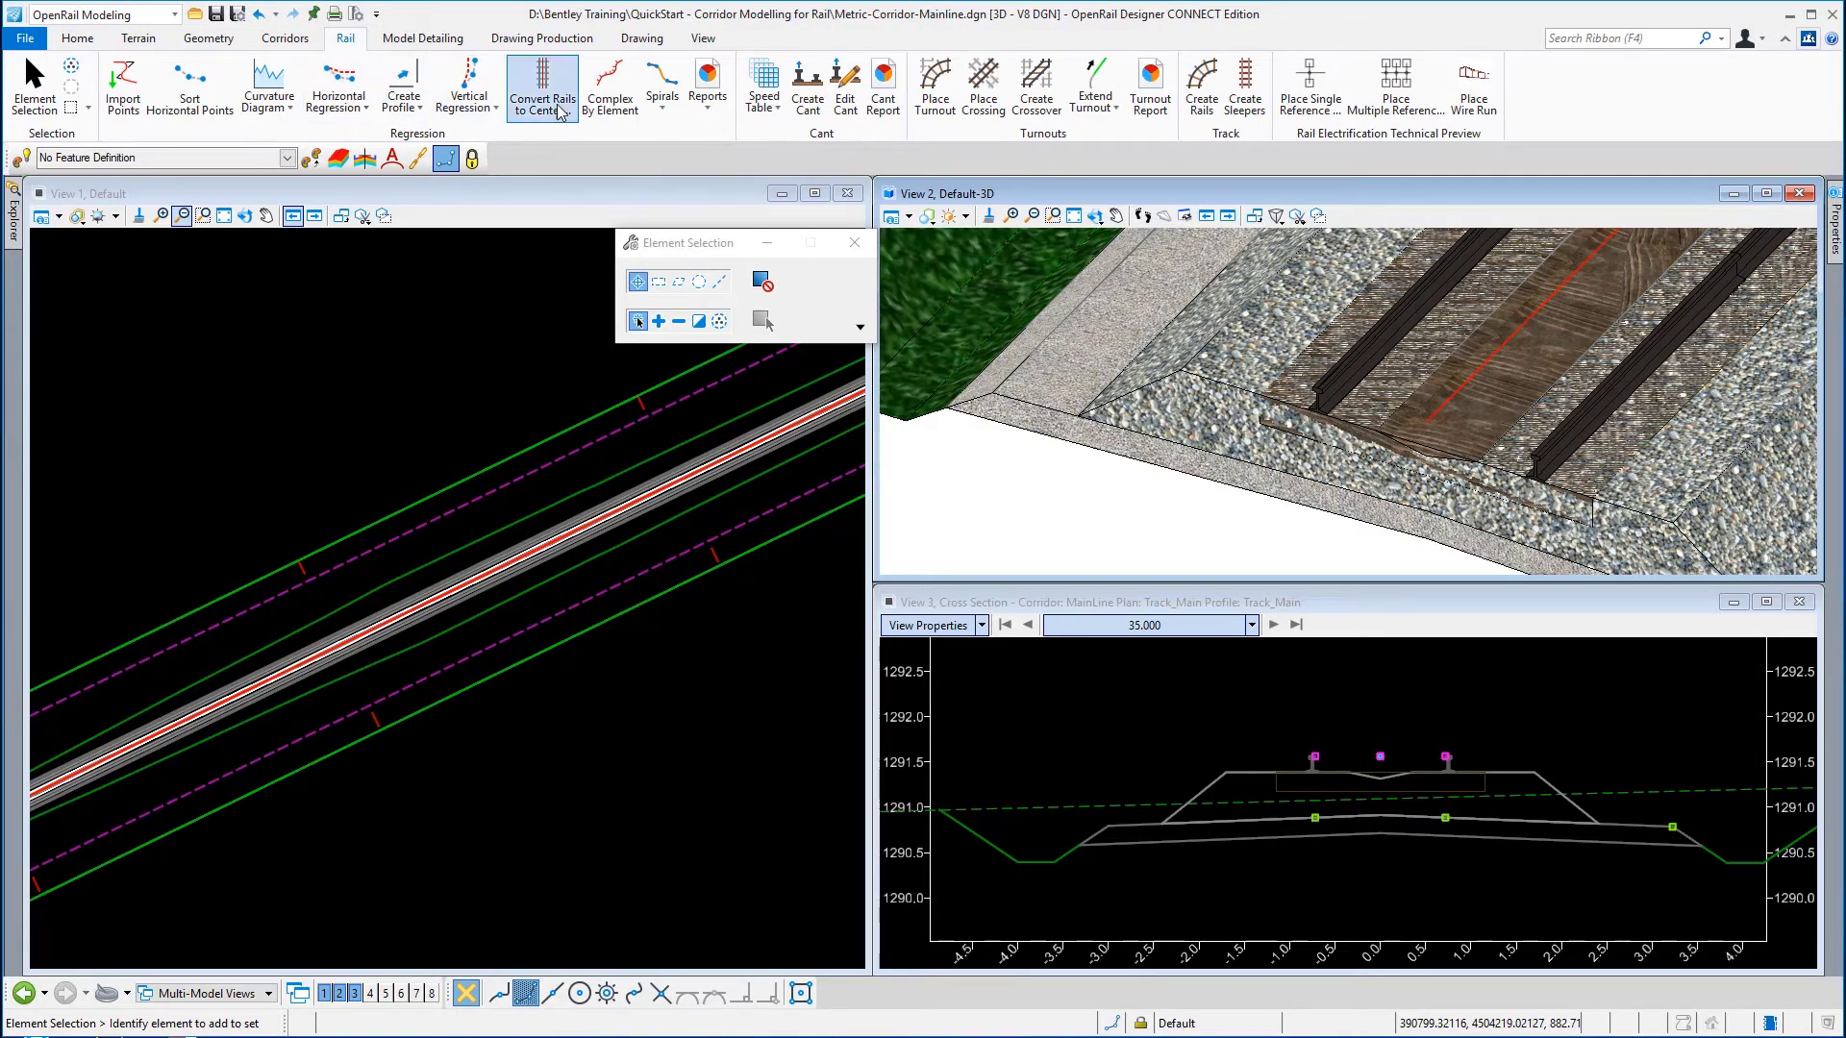
left_click(1245, 102)
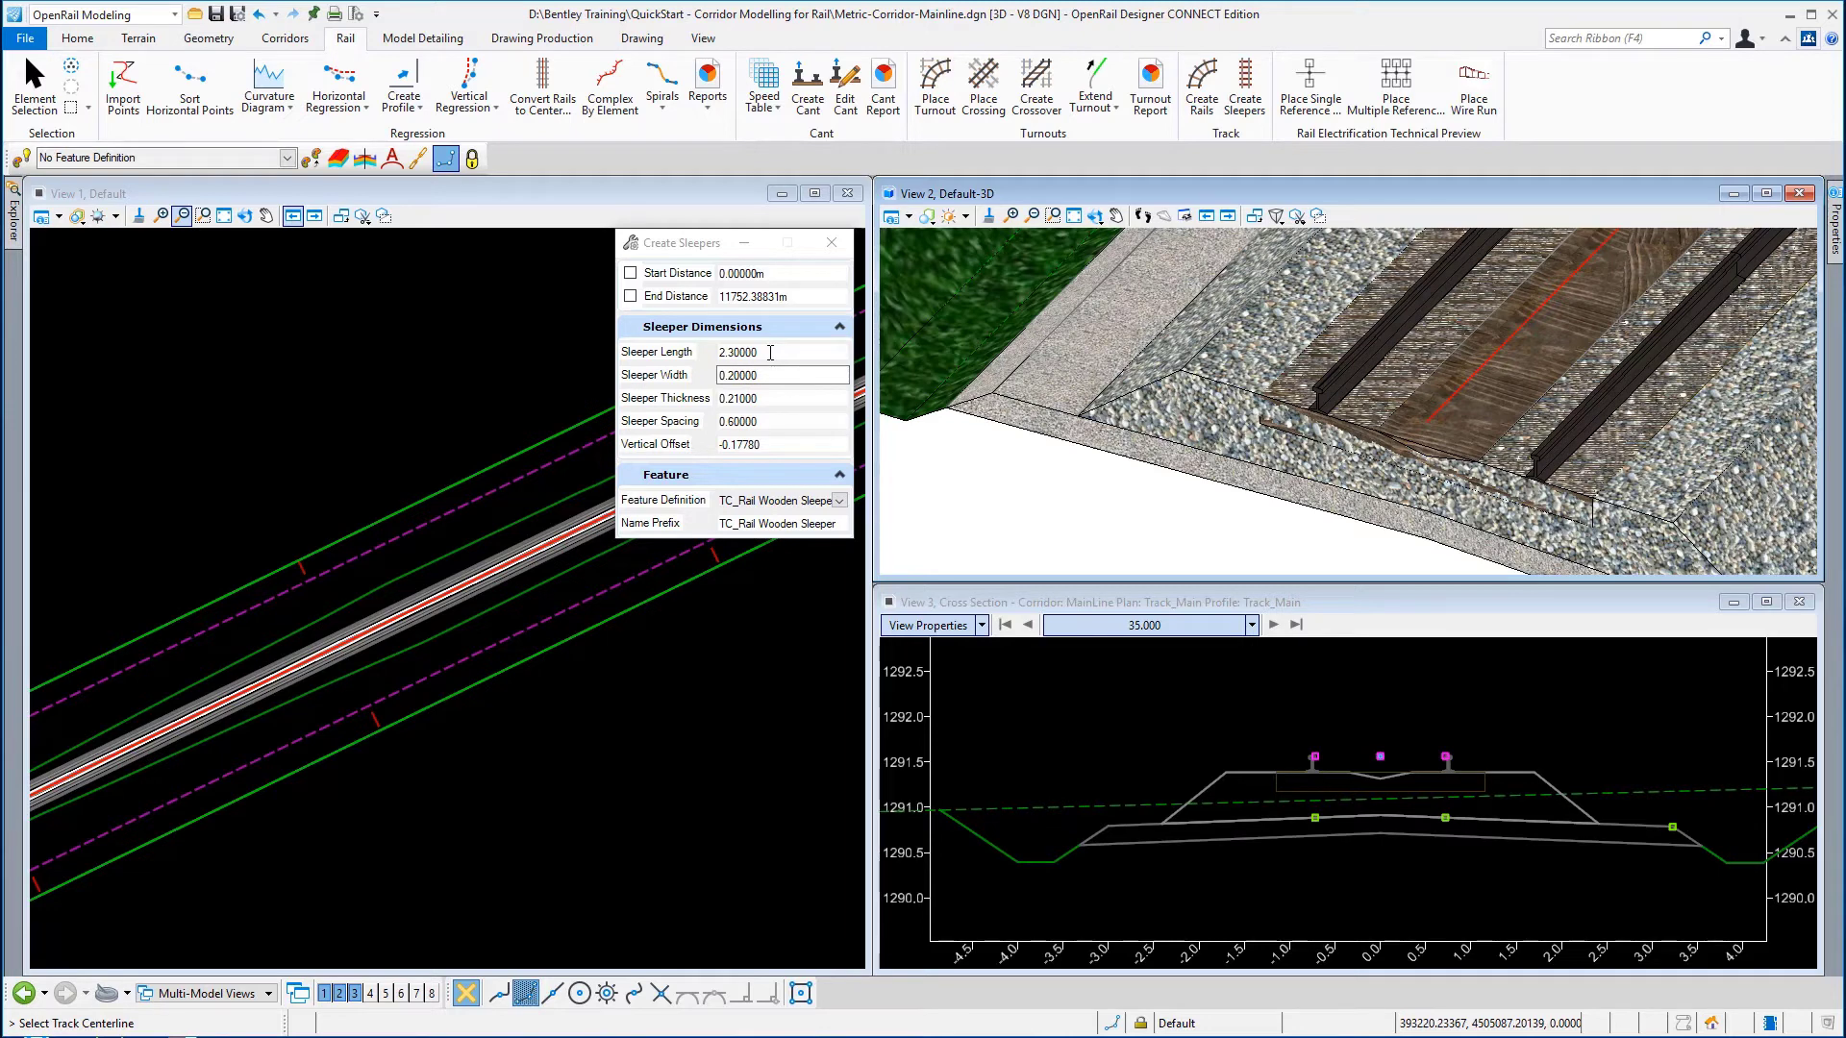
left_click_drag(770, 352, 711, 356)
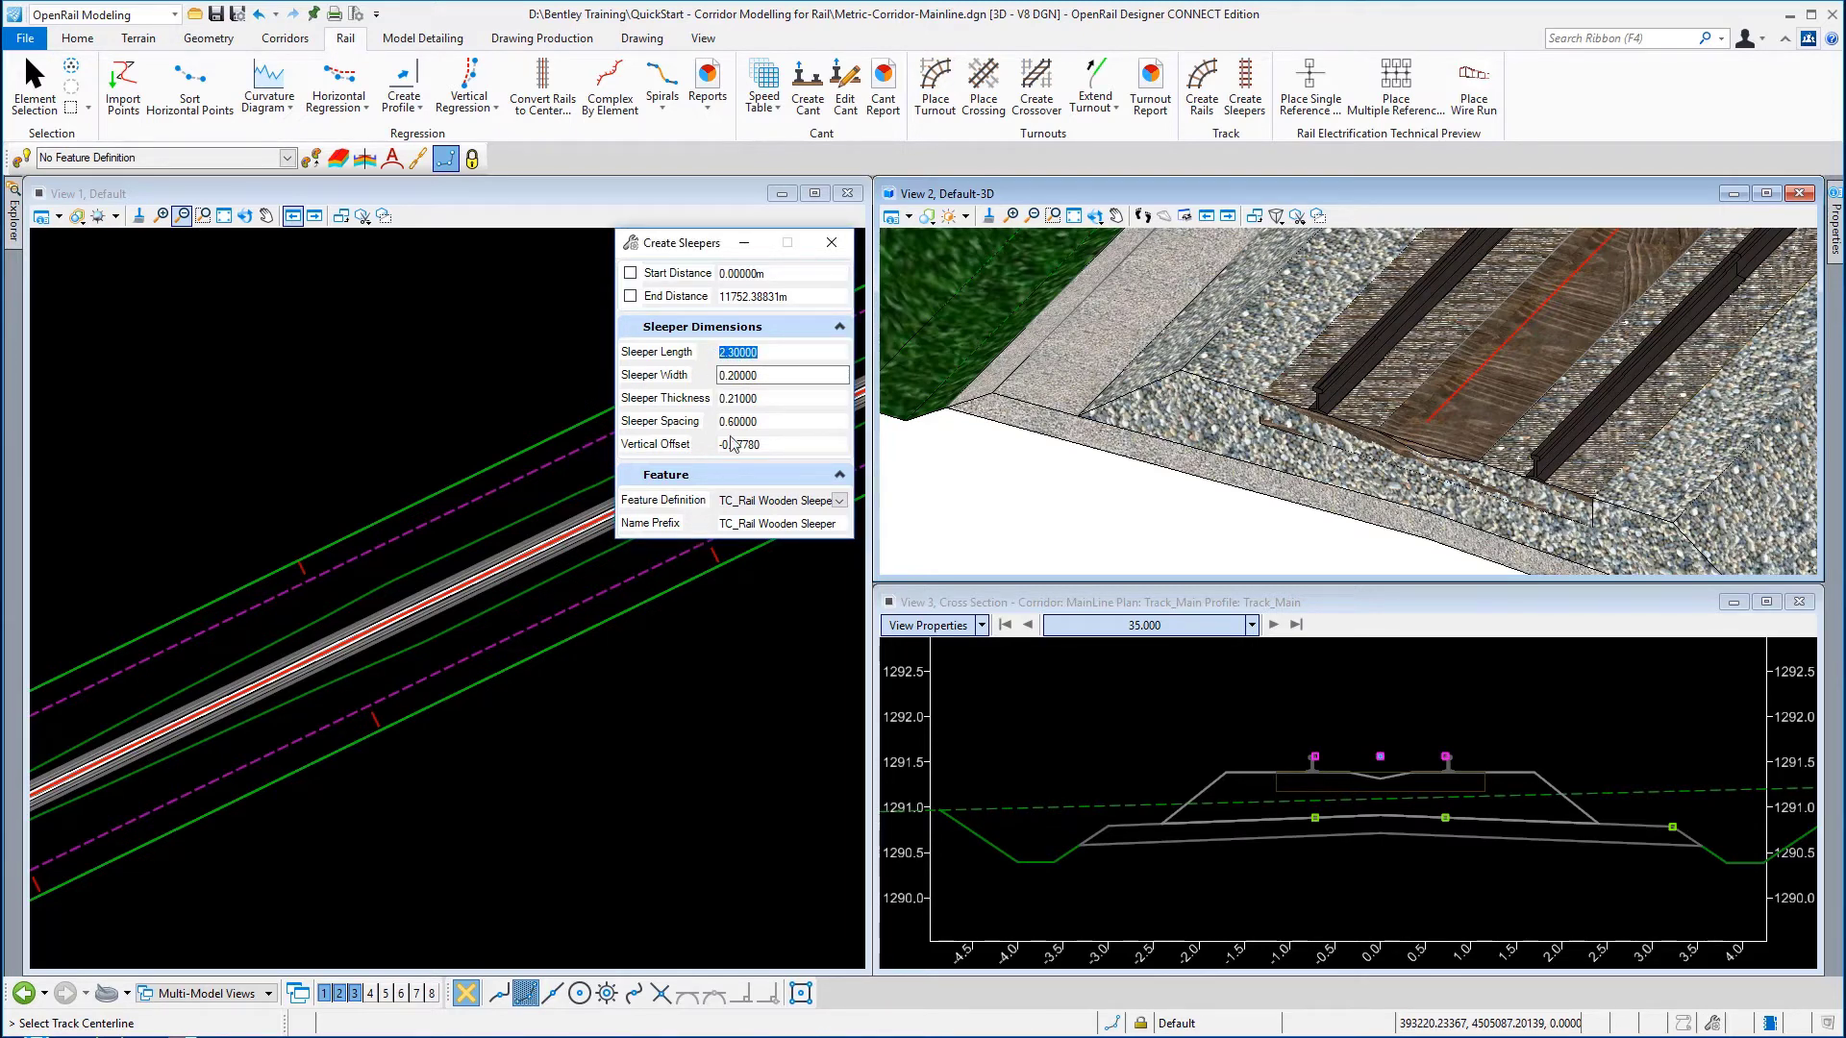
left_click(743, 376)
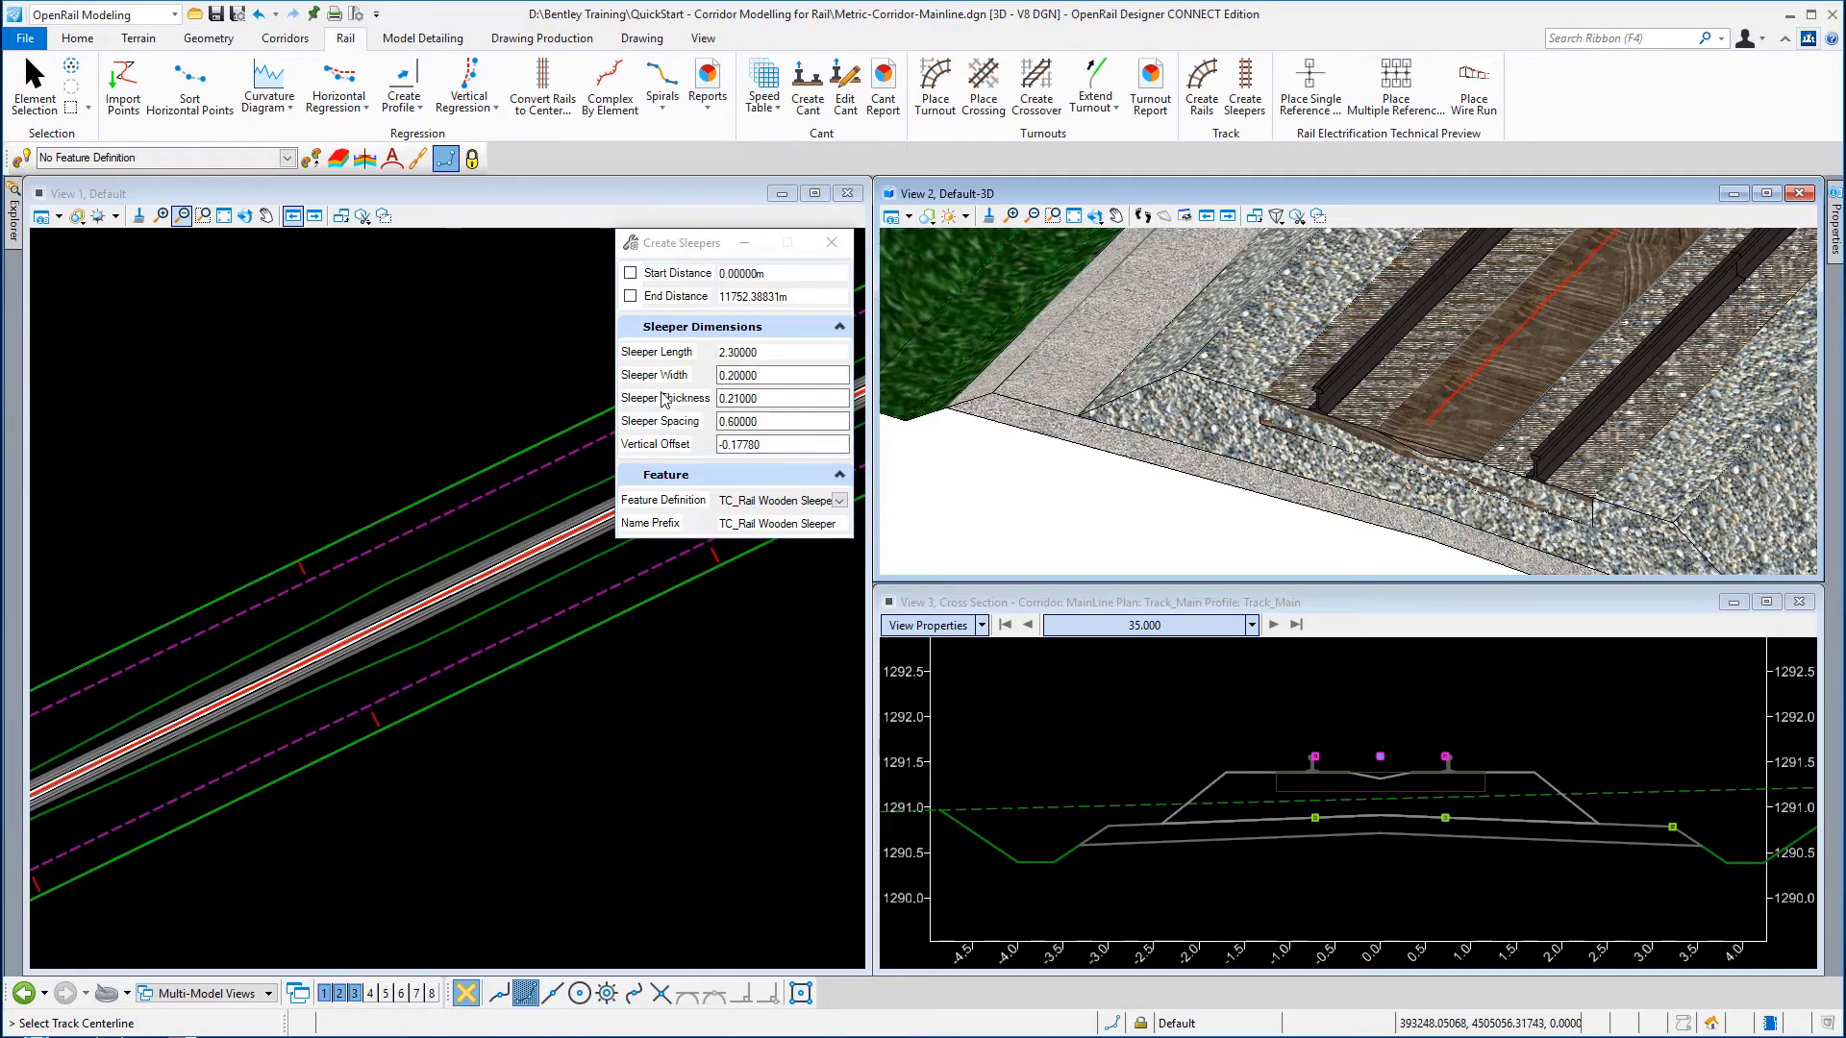
left_click_drag(772, 397, 727, 398)
left_click(771, 425)
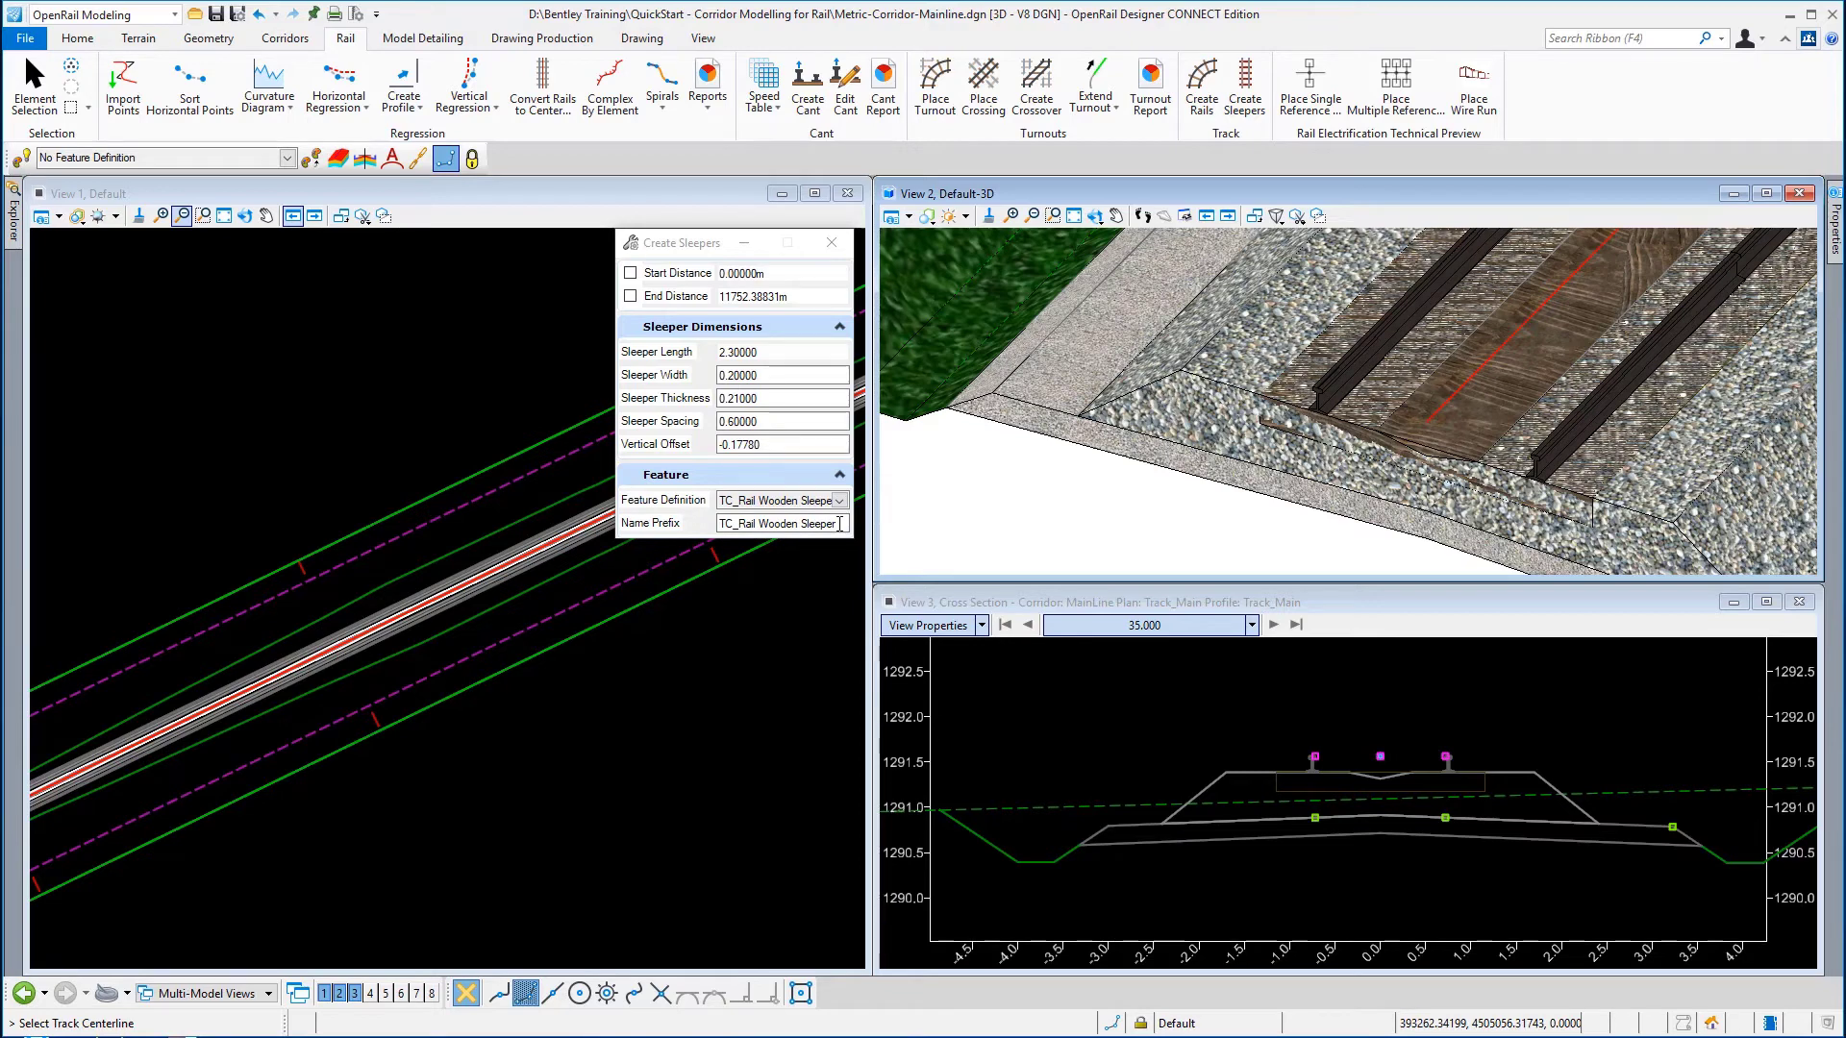
left_click(630, 273)
left_click(630, 297)
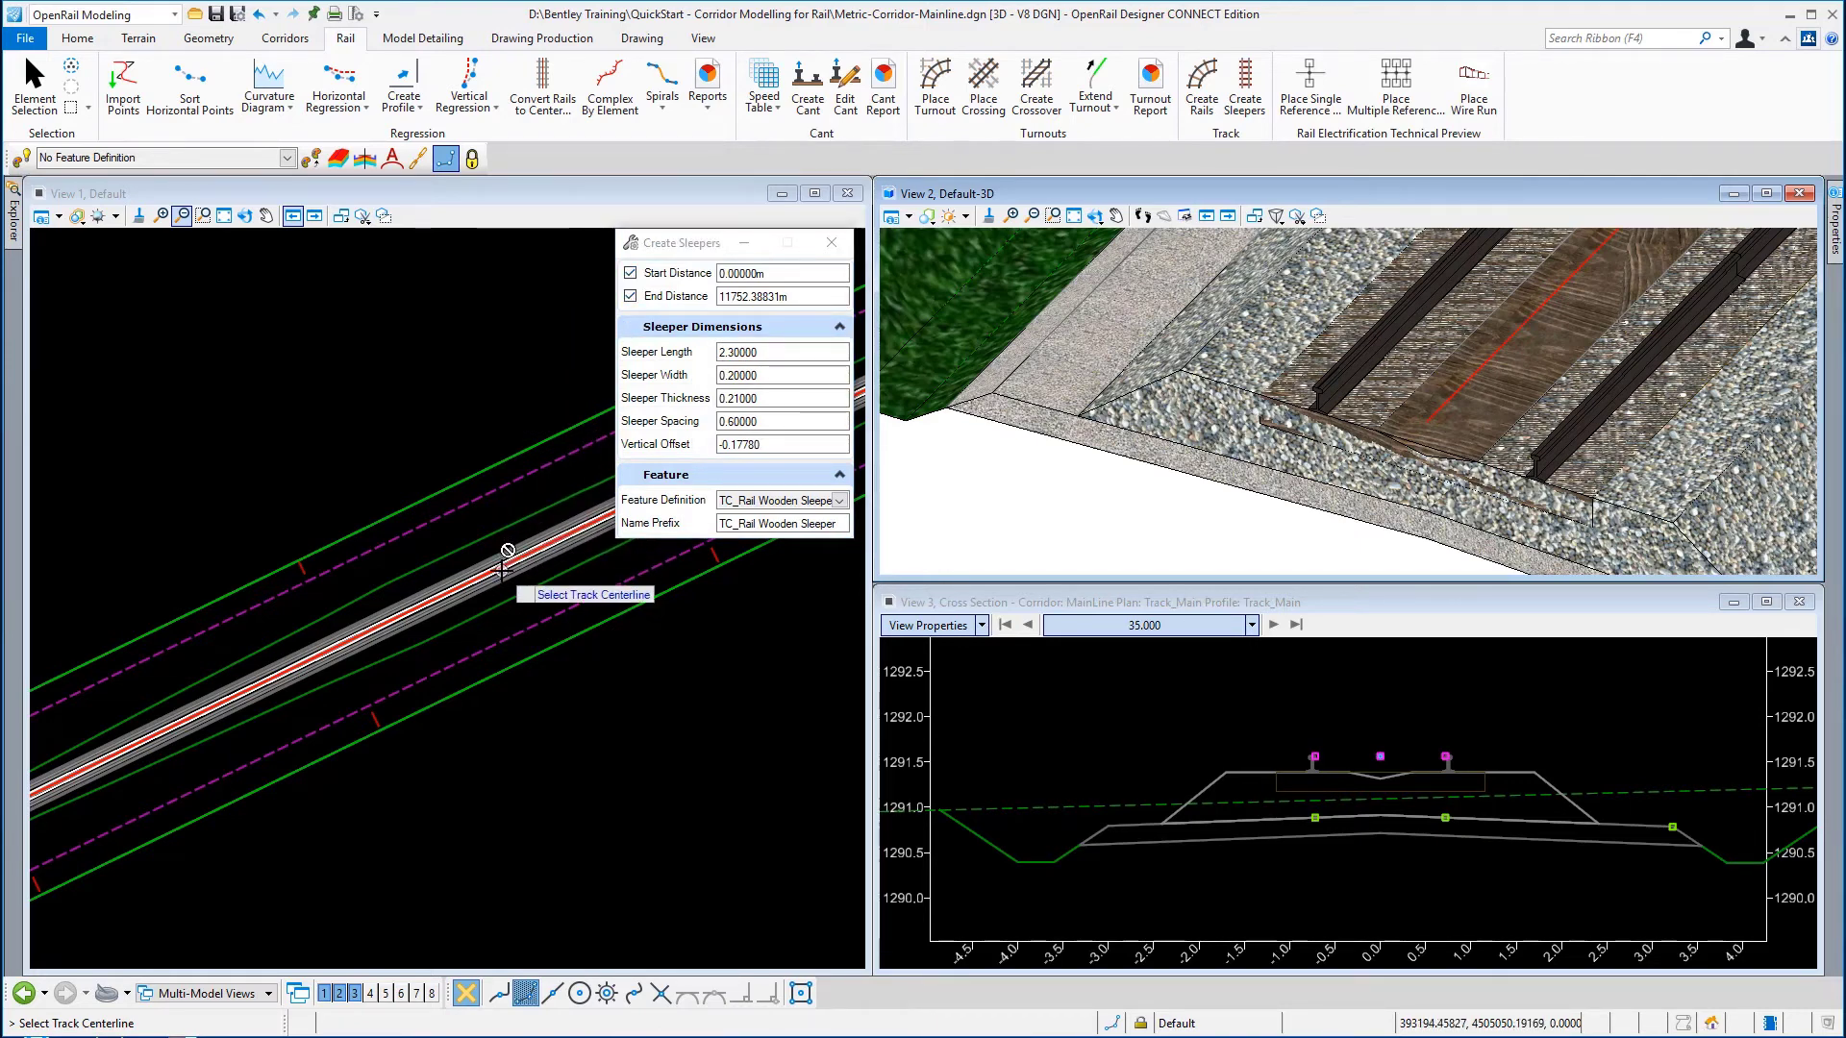
Create wooden sleepers along the main track centerline with Cant1, locked to the track's start and end, and finish the command
left_click(539, 194)
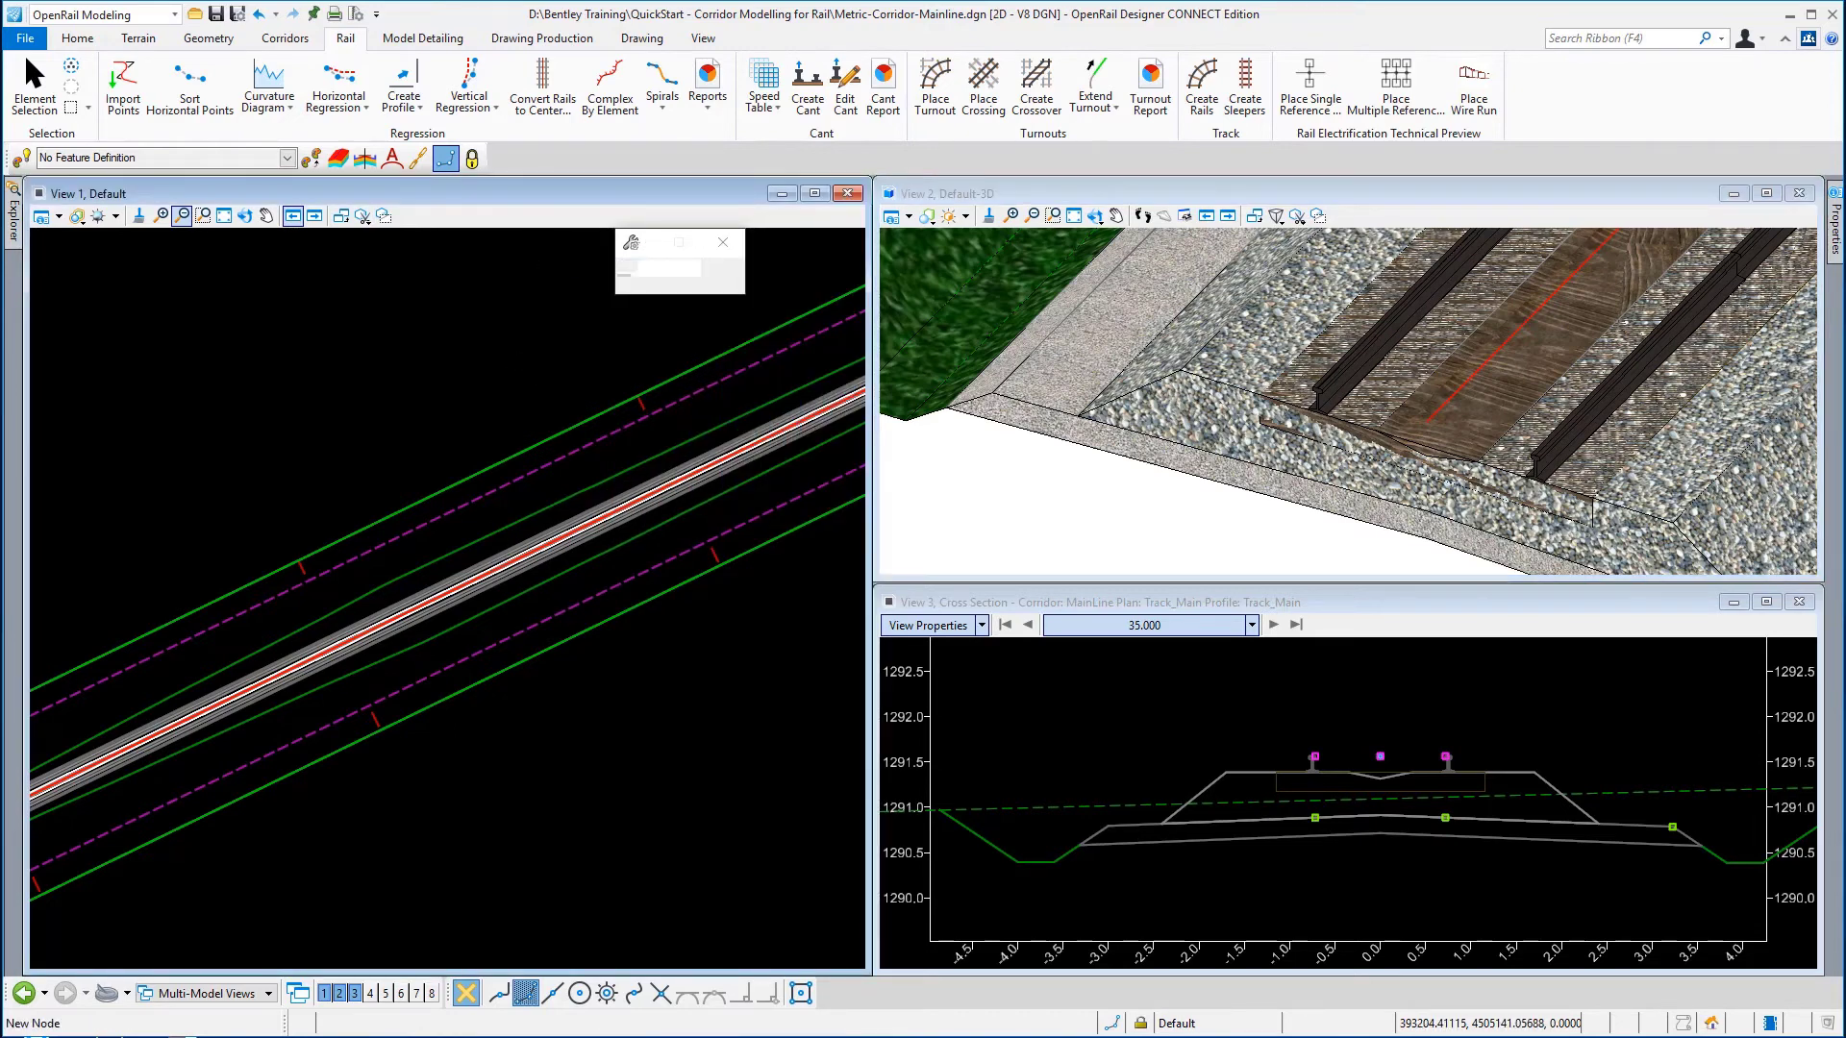
left_click(518, 568)
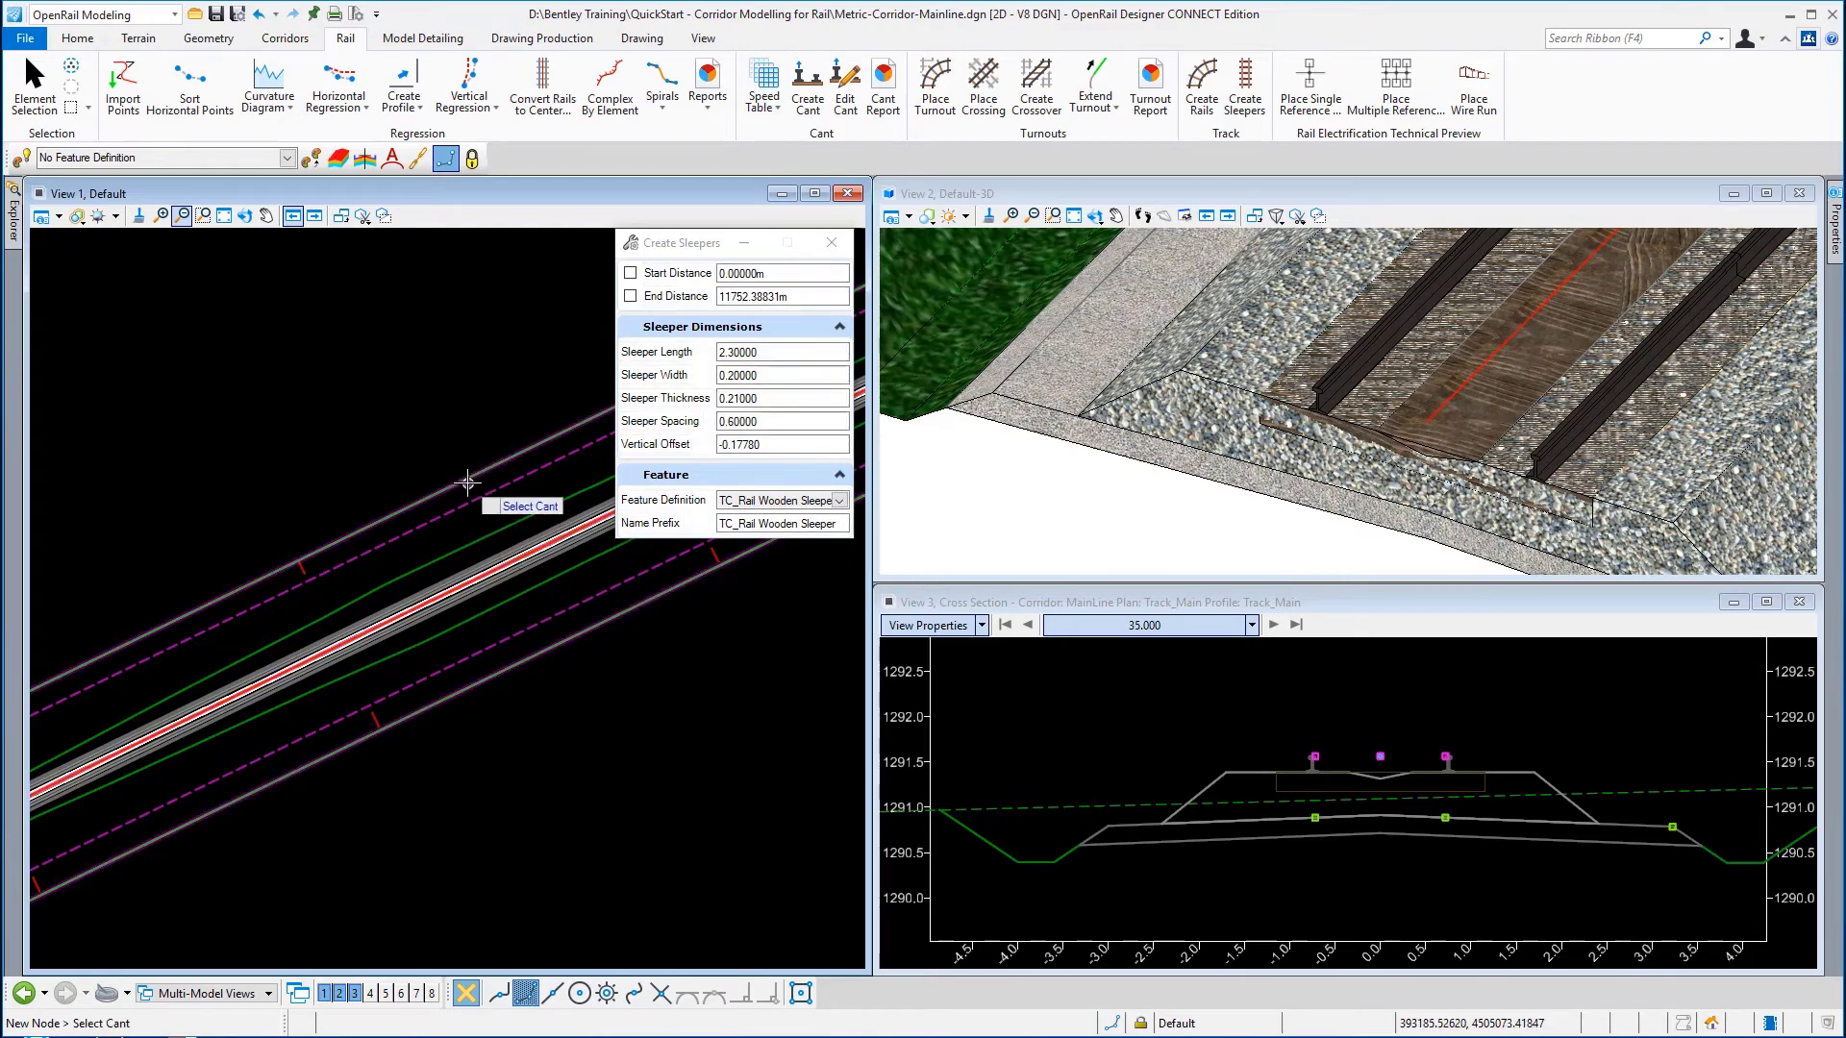
left_click(465, 478)
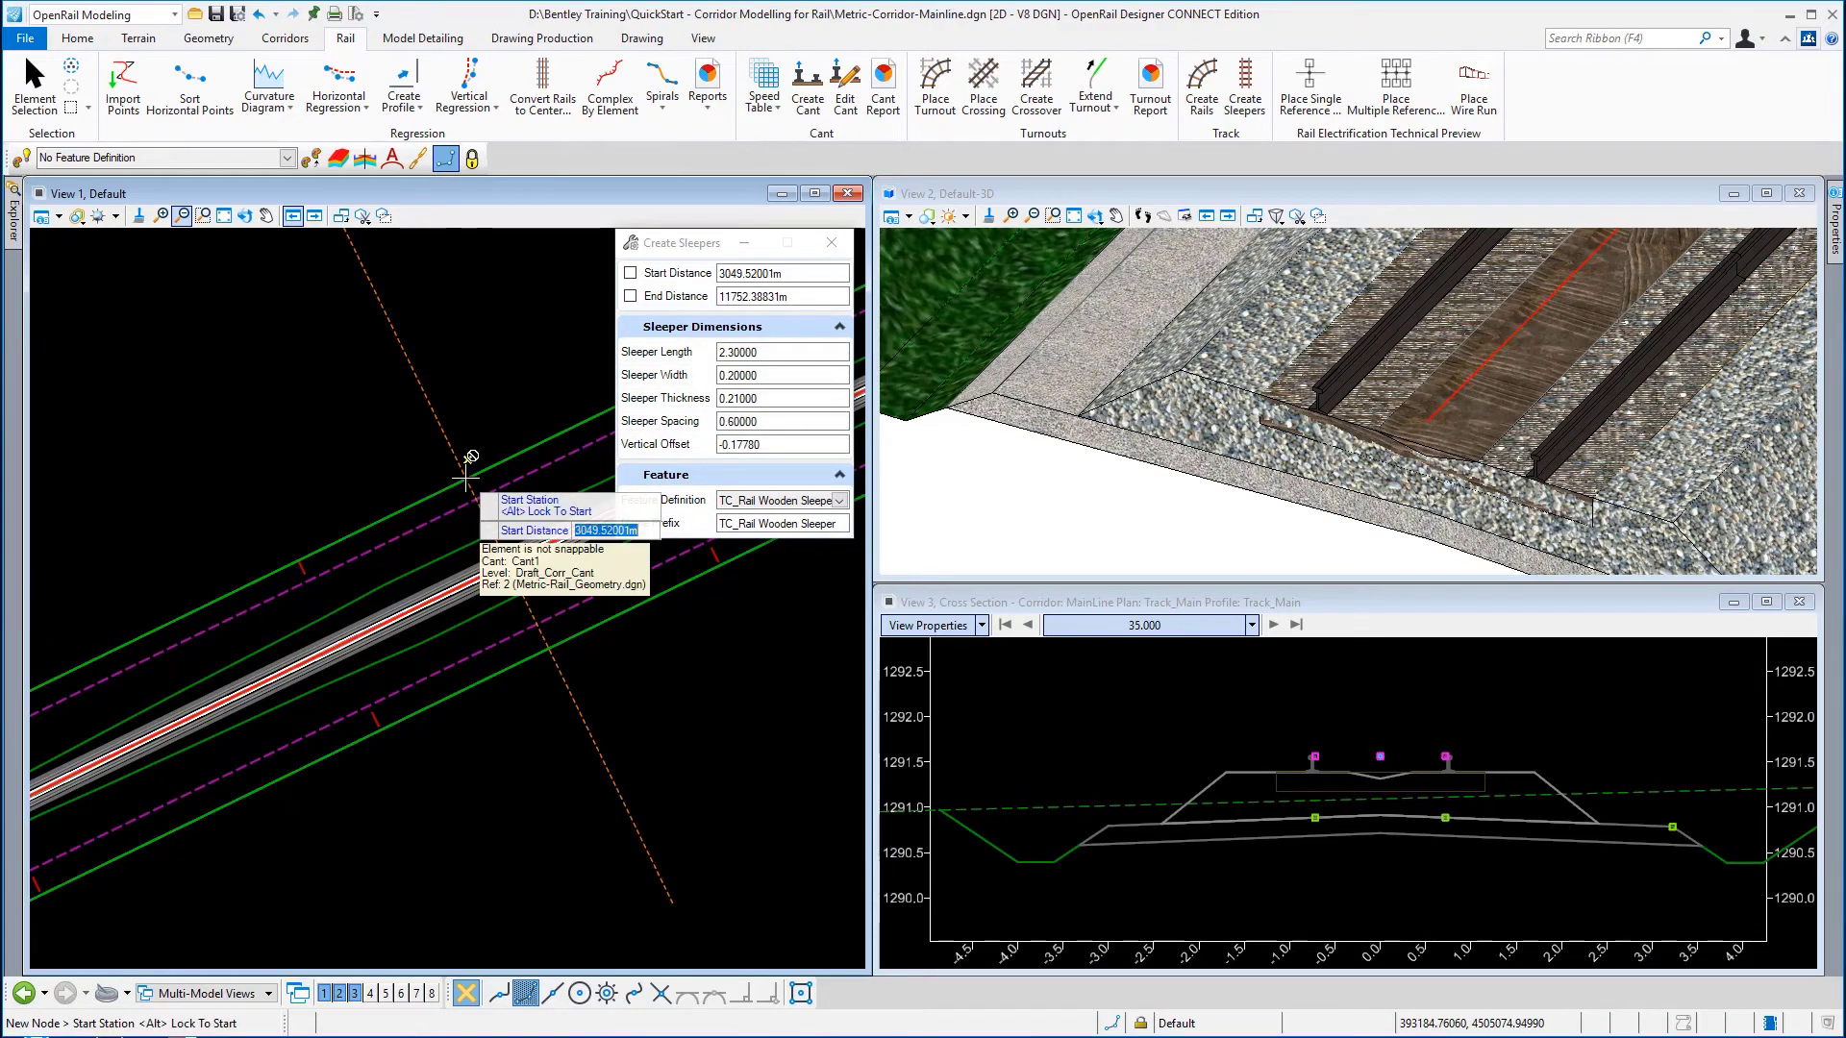
left_click(428, 464)
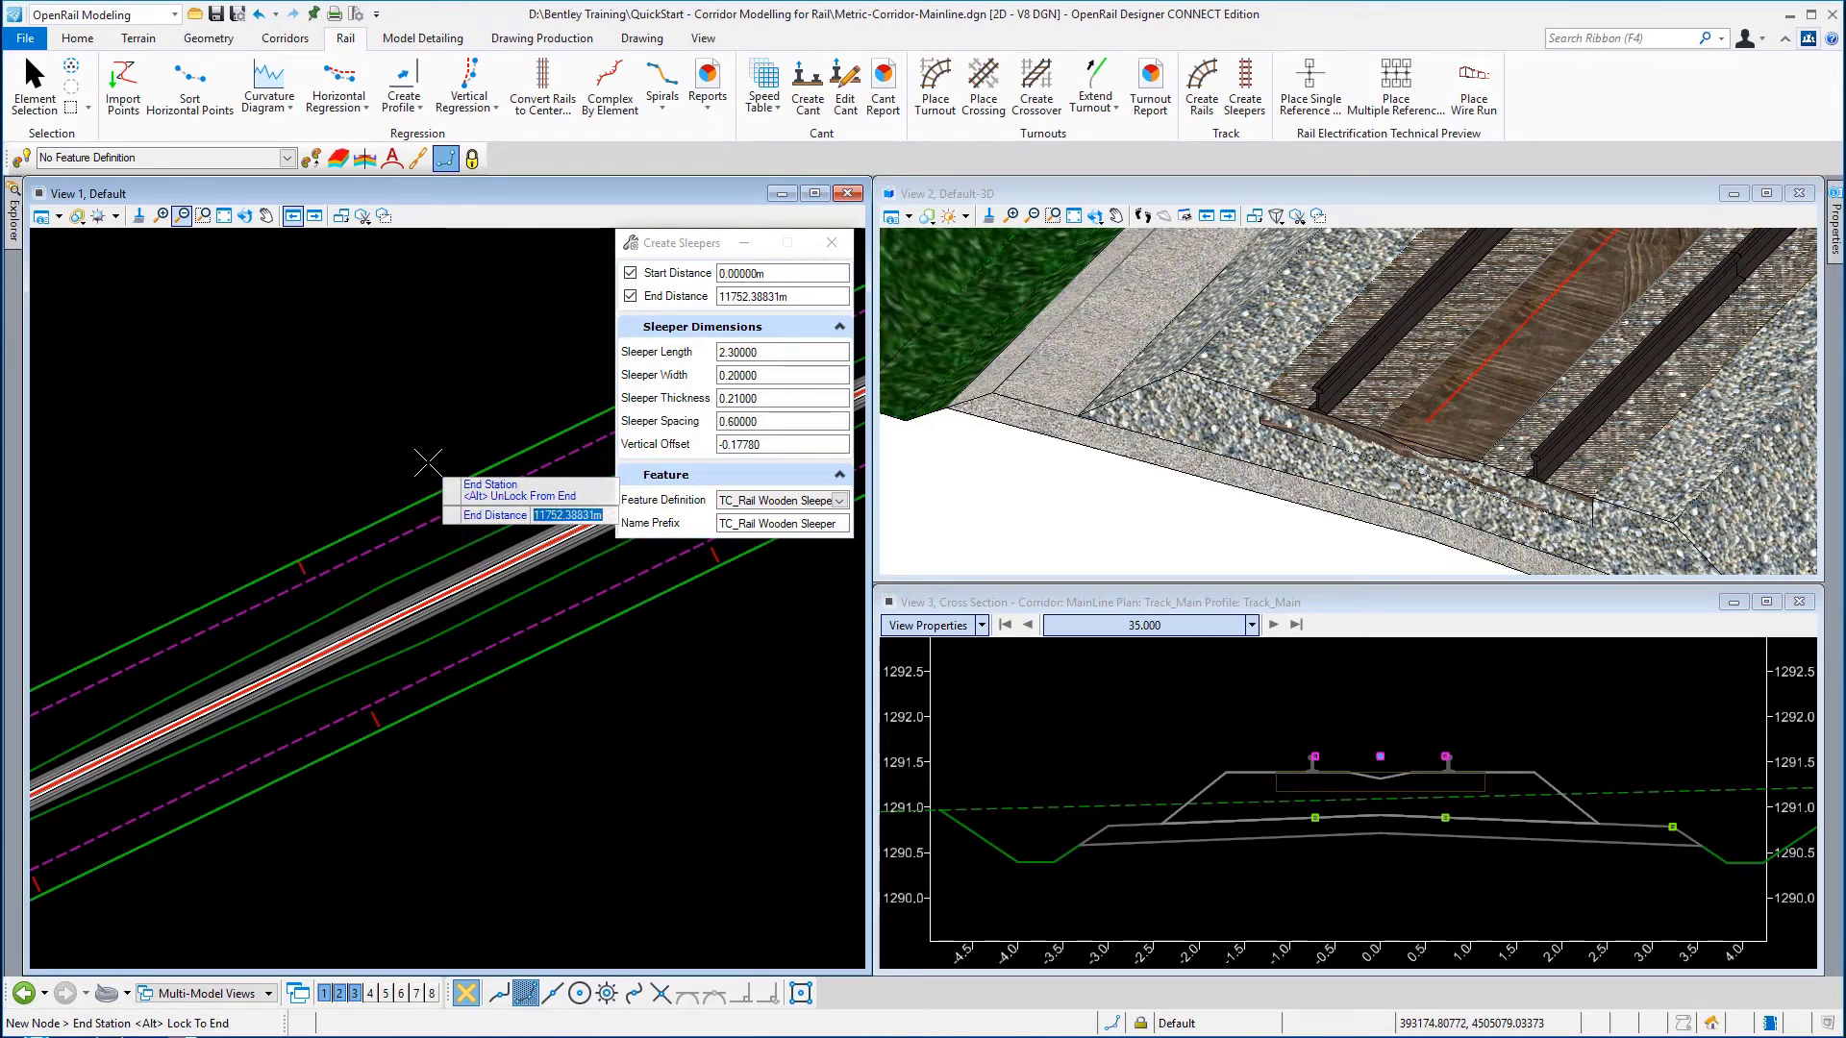
left_click(428, 463)
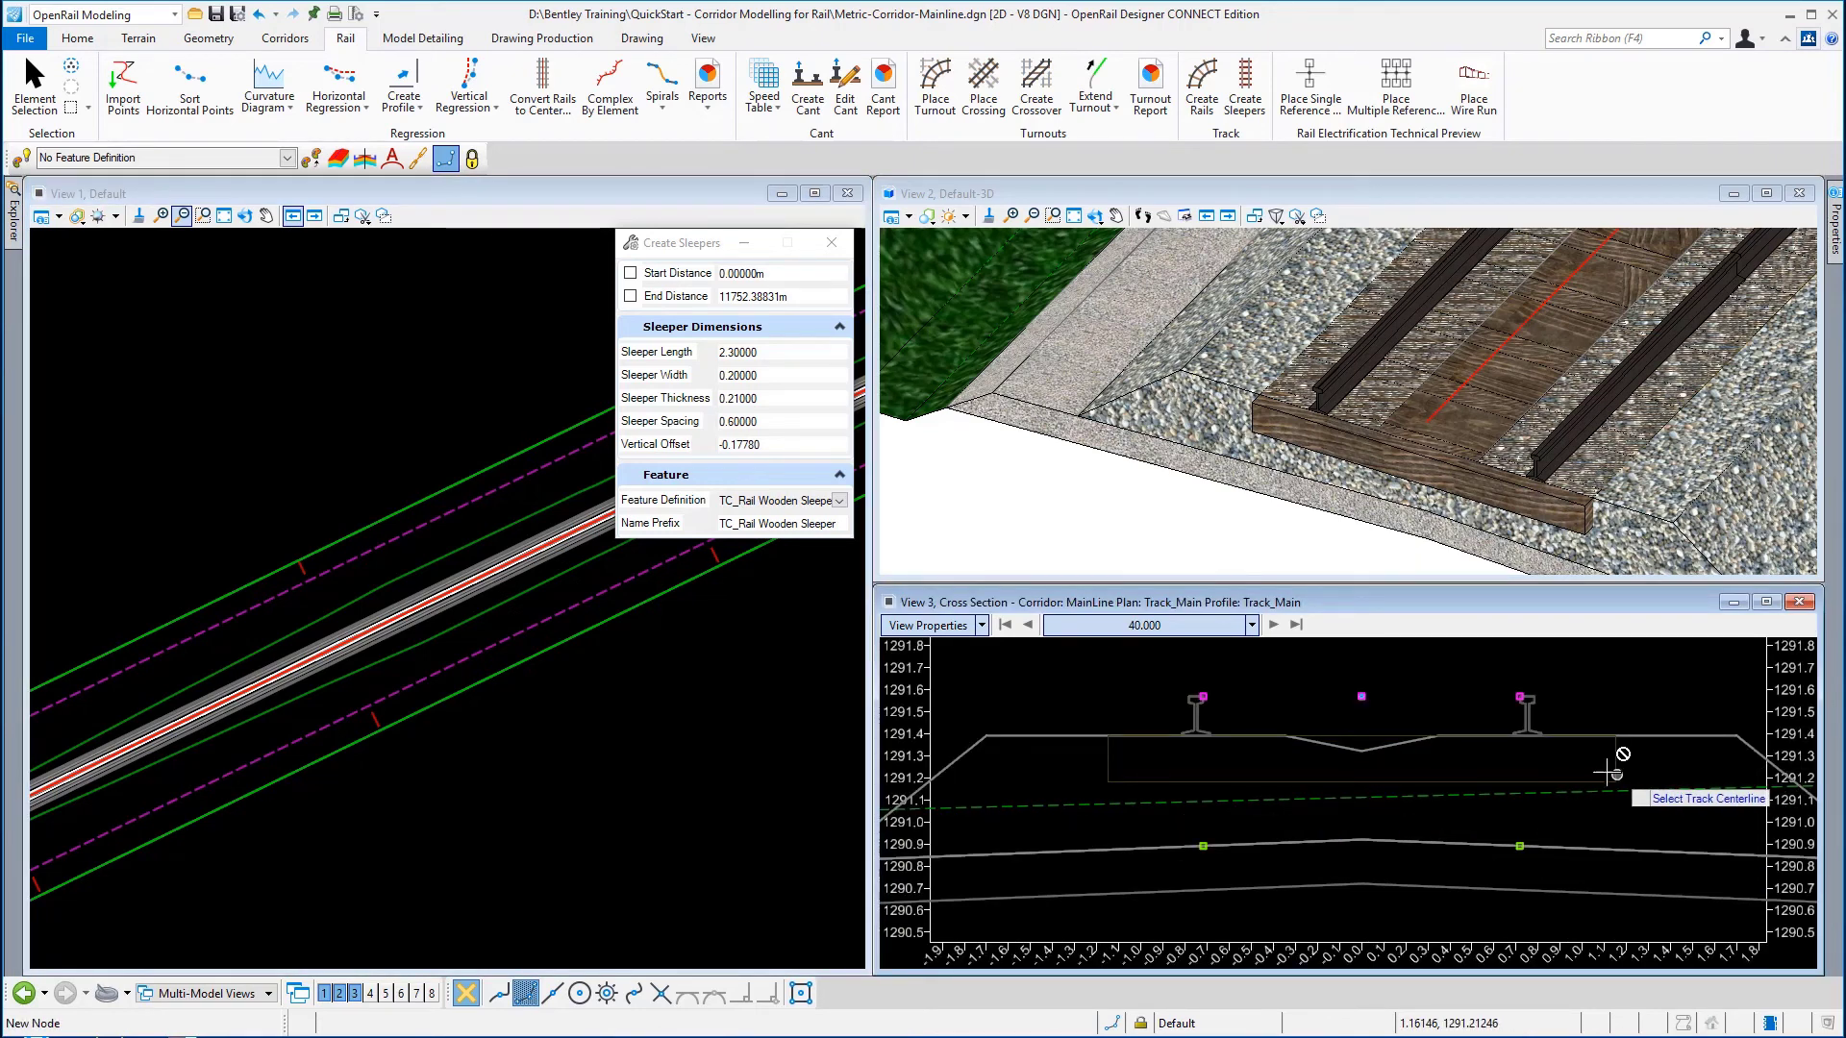
left_click(44, 73)
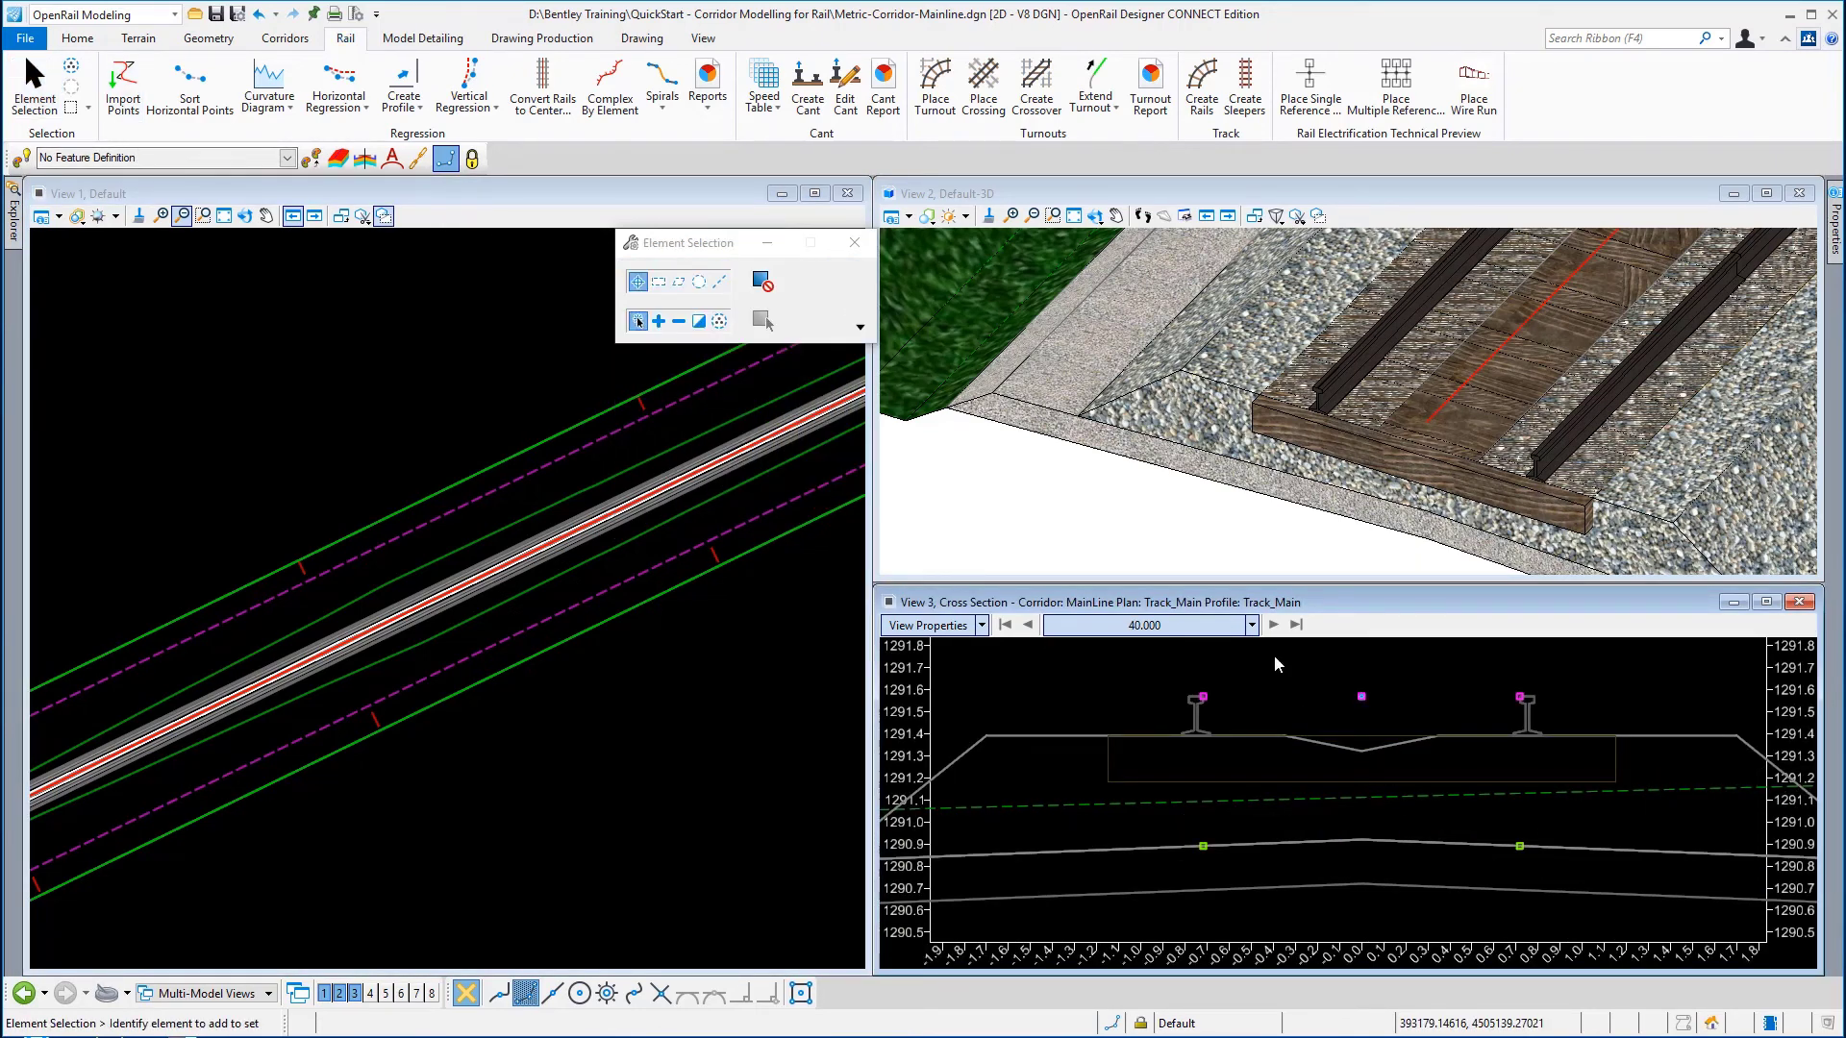